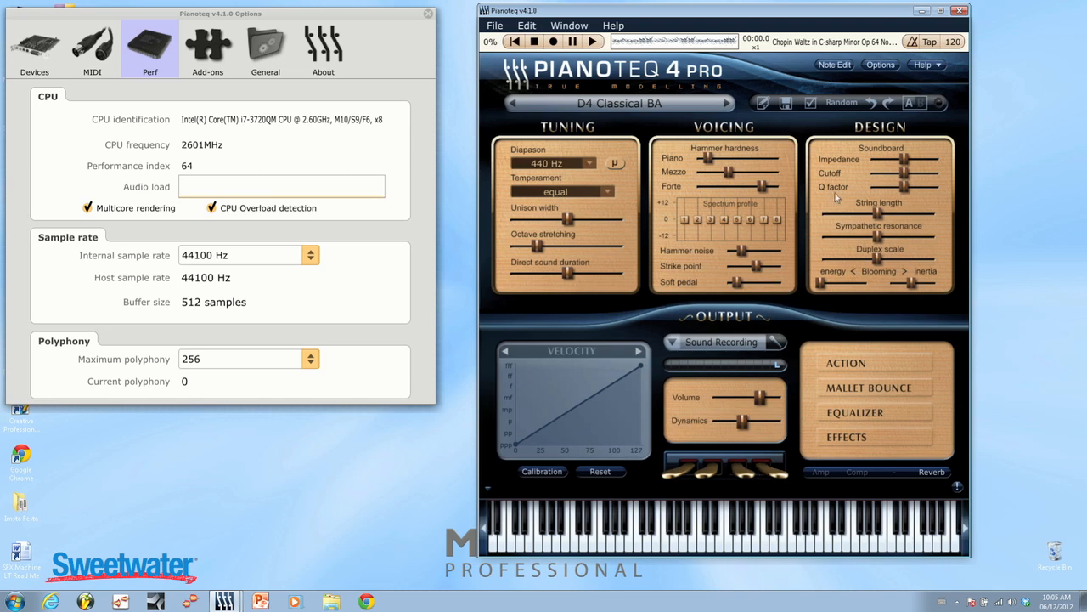
Browse the instrument categories and load the D4 Classical BA preset from the Grand D4 collection.
left_click(605, 110)
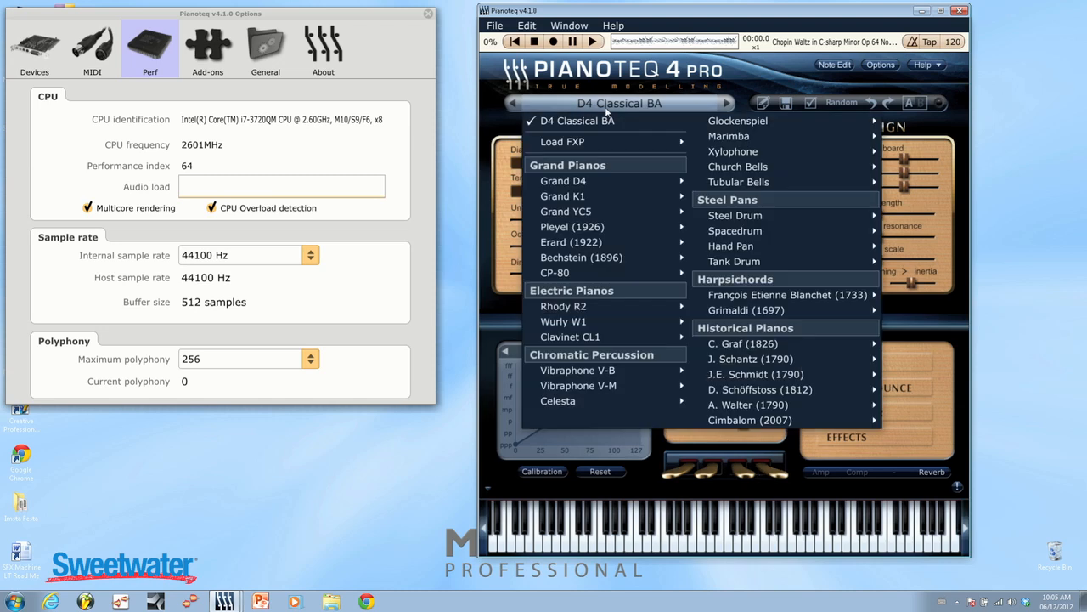
mouse_move(767, 171)
mouse_move(774, 221)
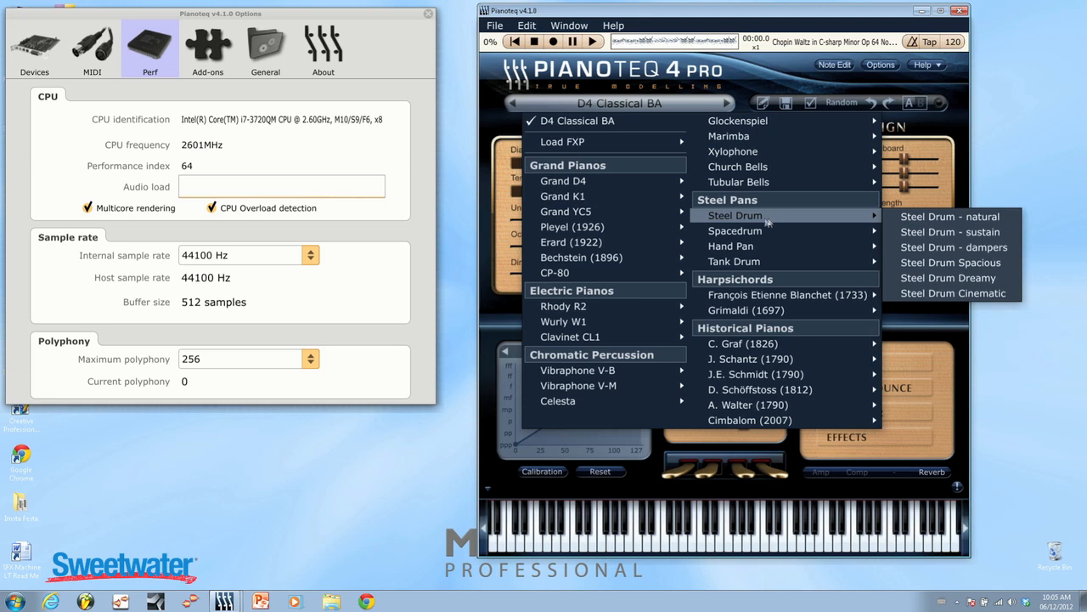
mouse_move(645, 224)
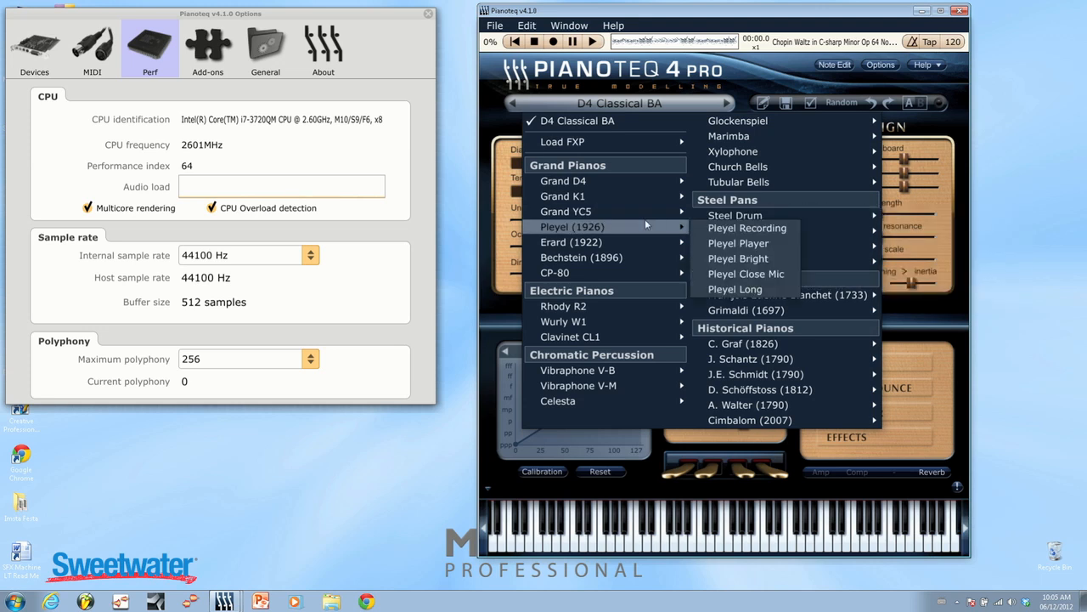
mouse_move(615, 313)
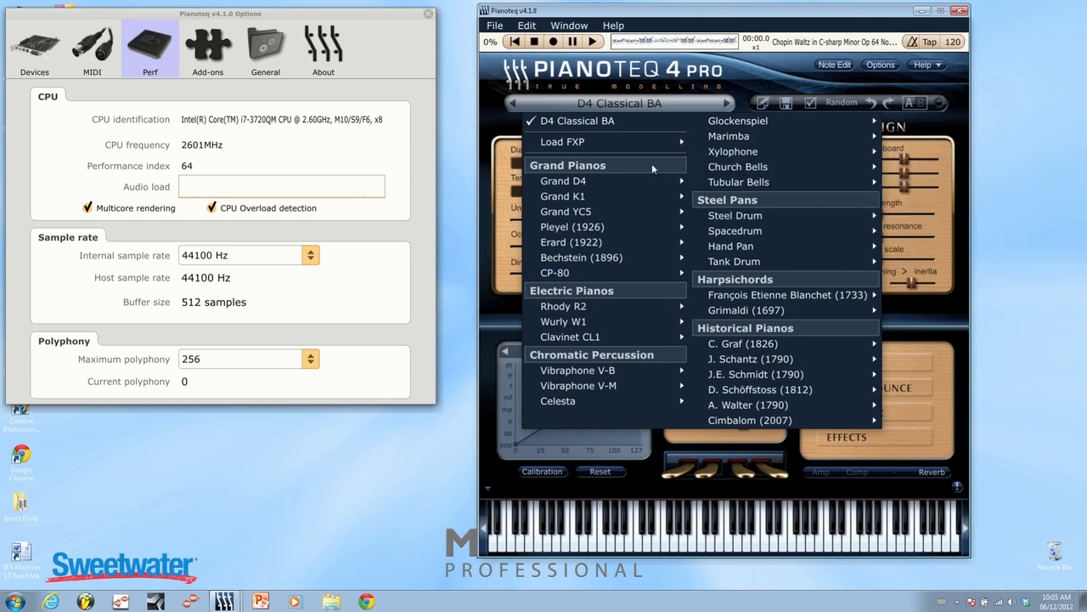
mouse_move(643, 186)
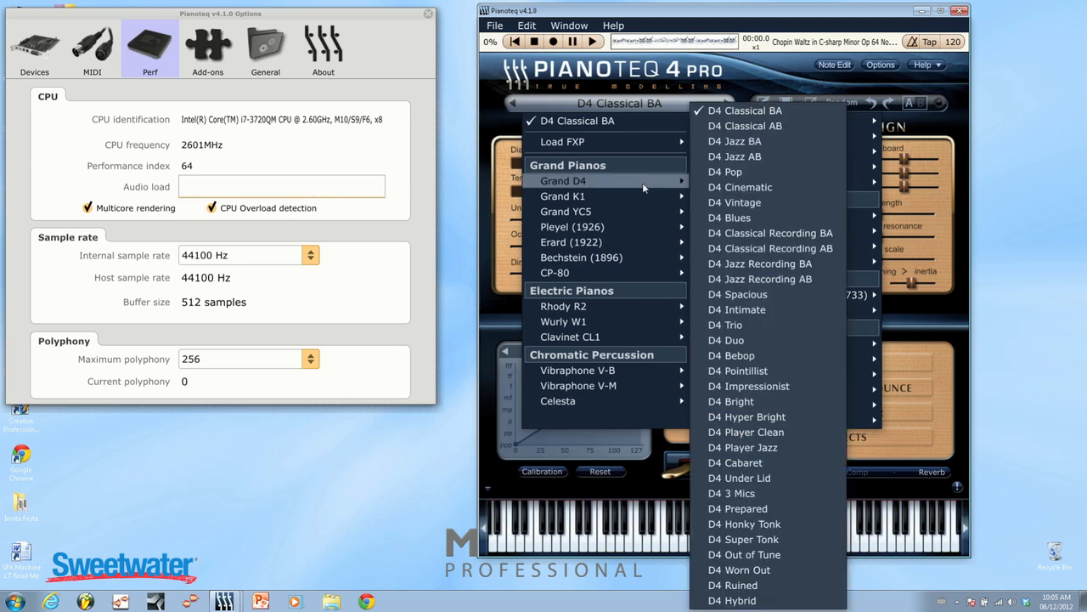
left_click(760, 110)
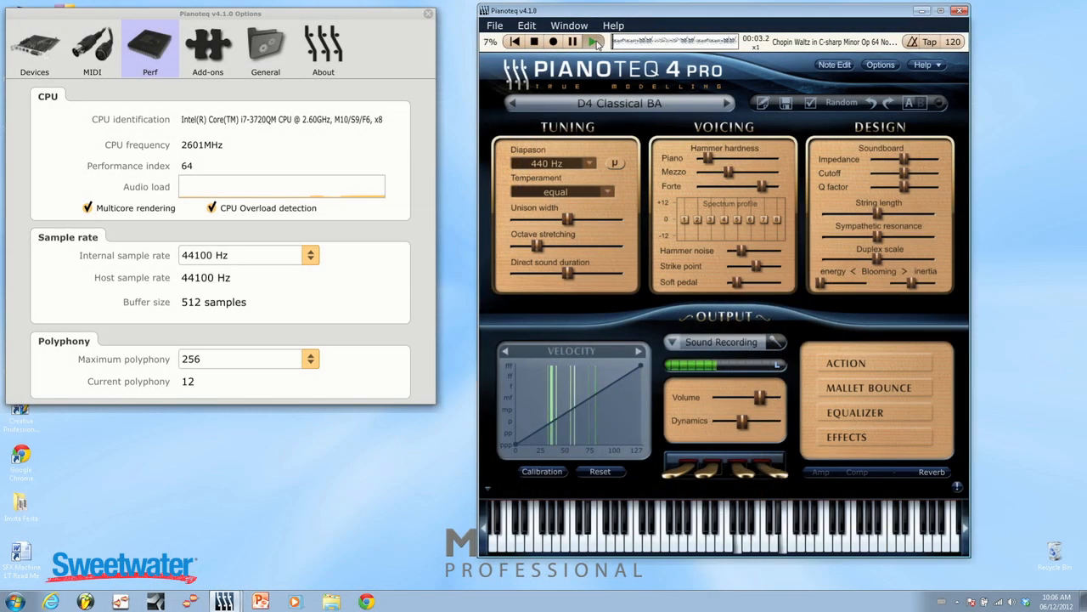
Try a diapason of 417 Hz during playback and return the tuning to 440 Hz.
left_click(588, 163)
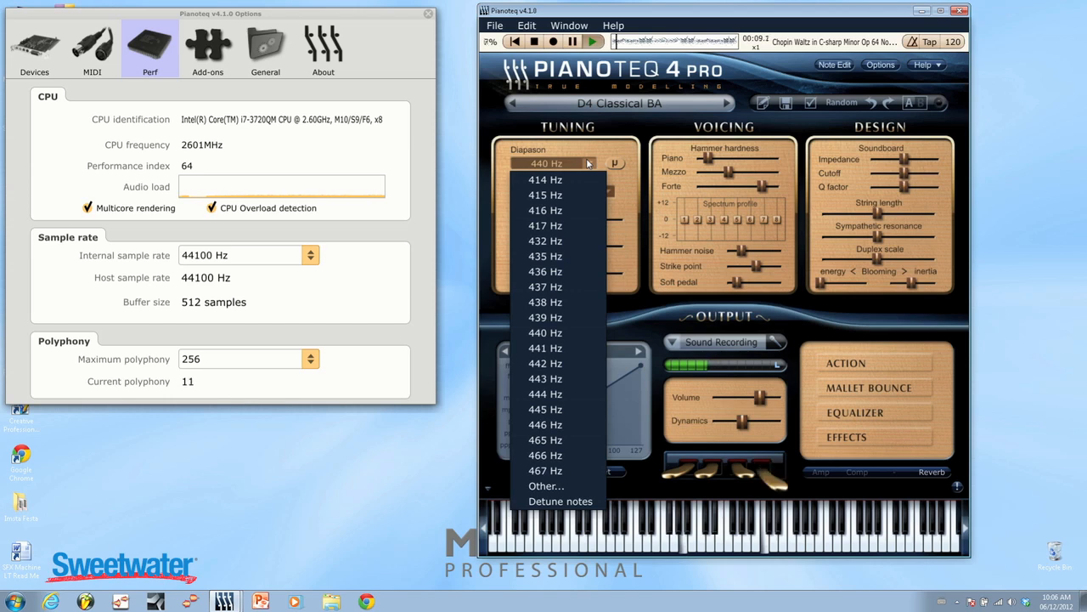
left_click(565, 225)
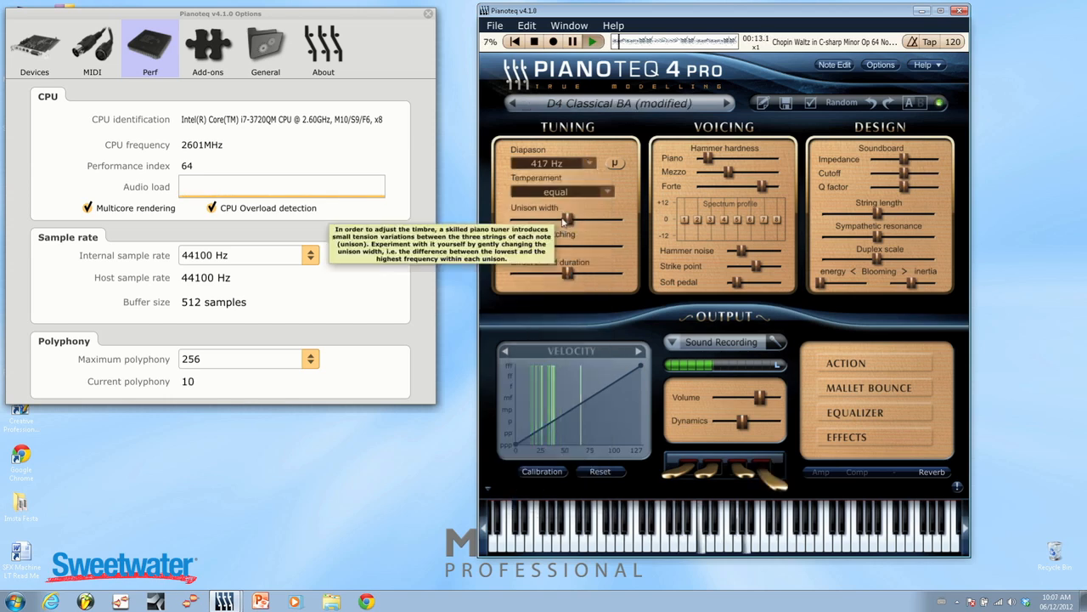
left_click(591, 164)
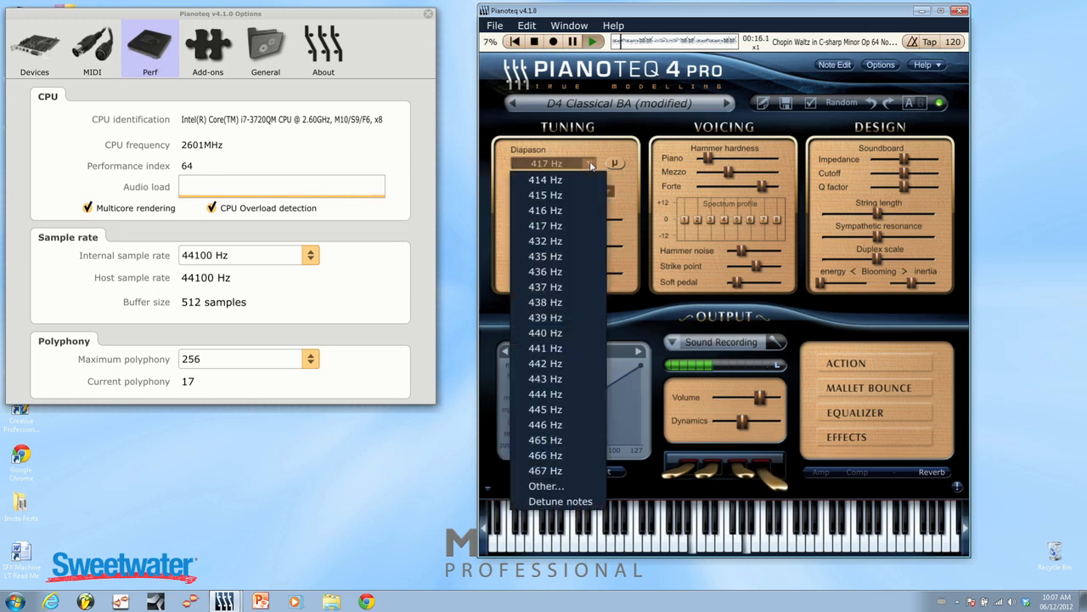
left_click(570, 332)
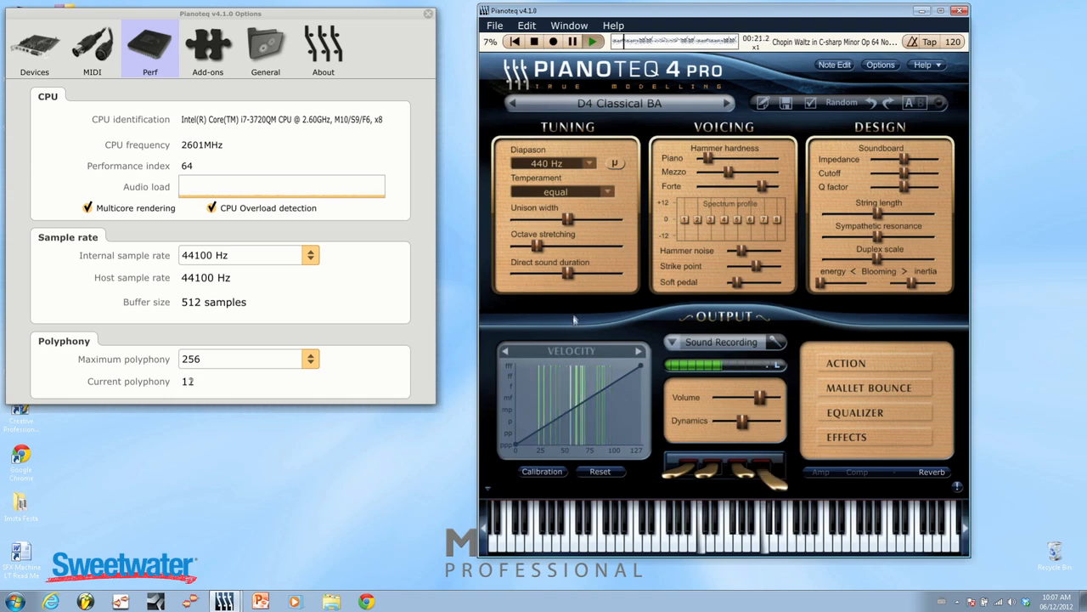
Try the Pythagore temperament and switch to the Other option for scale and keymap tuning.
left_click(606, 192)
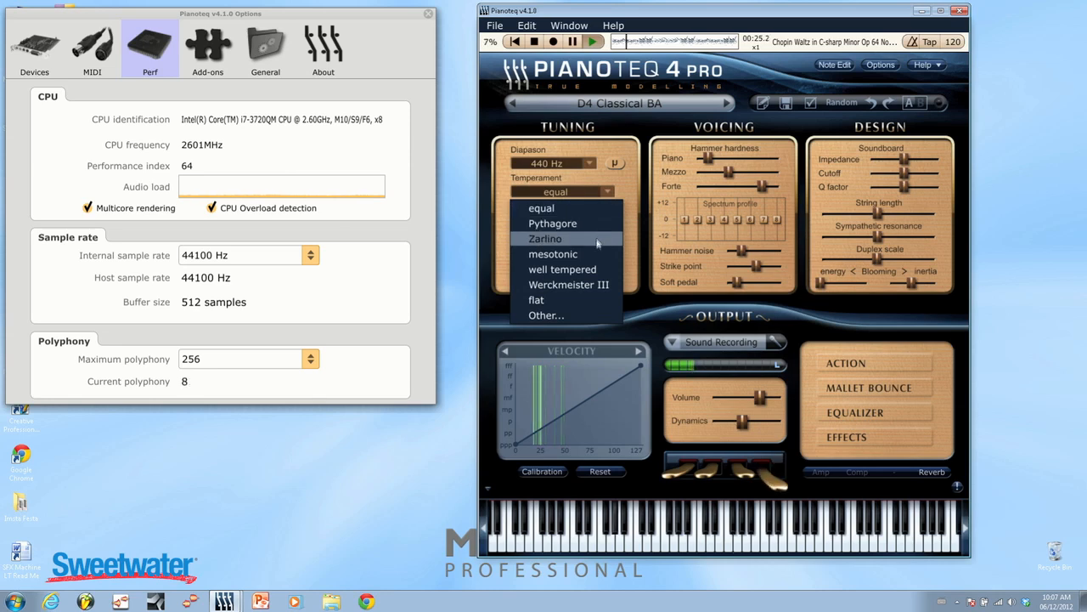
left_click(584, 224)
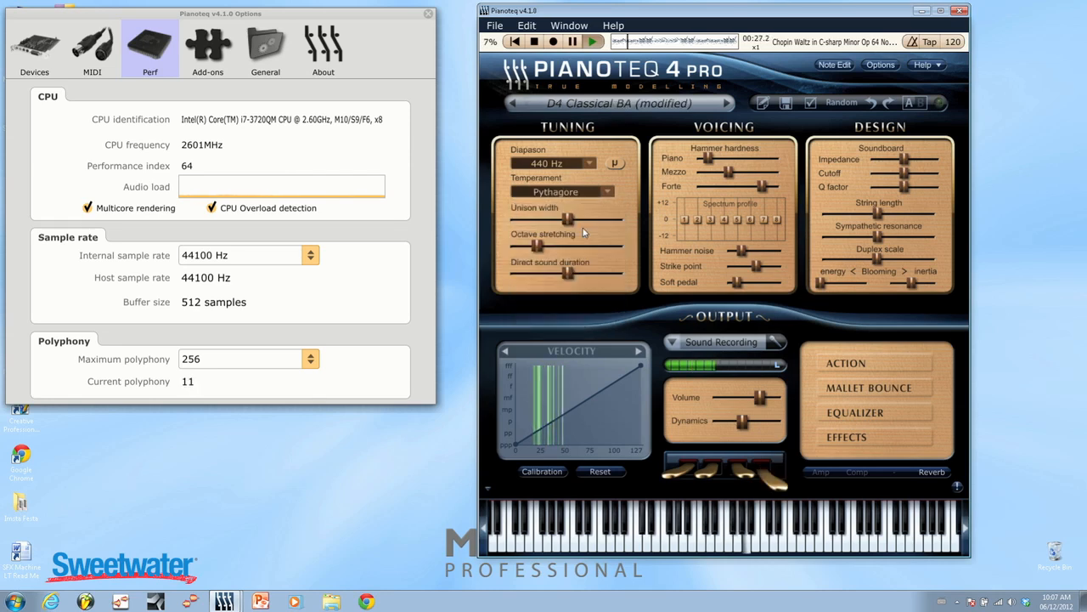
left_click(609, 191)
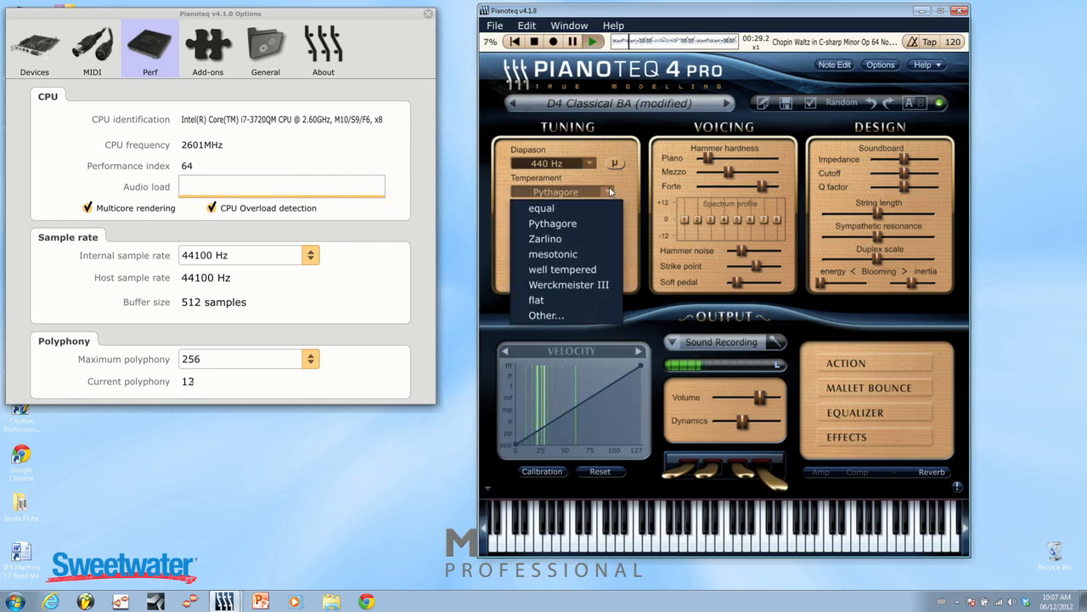
left_click(584, 315)
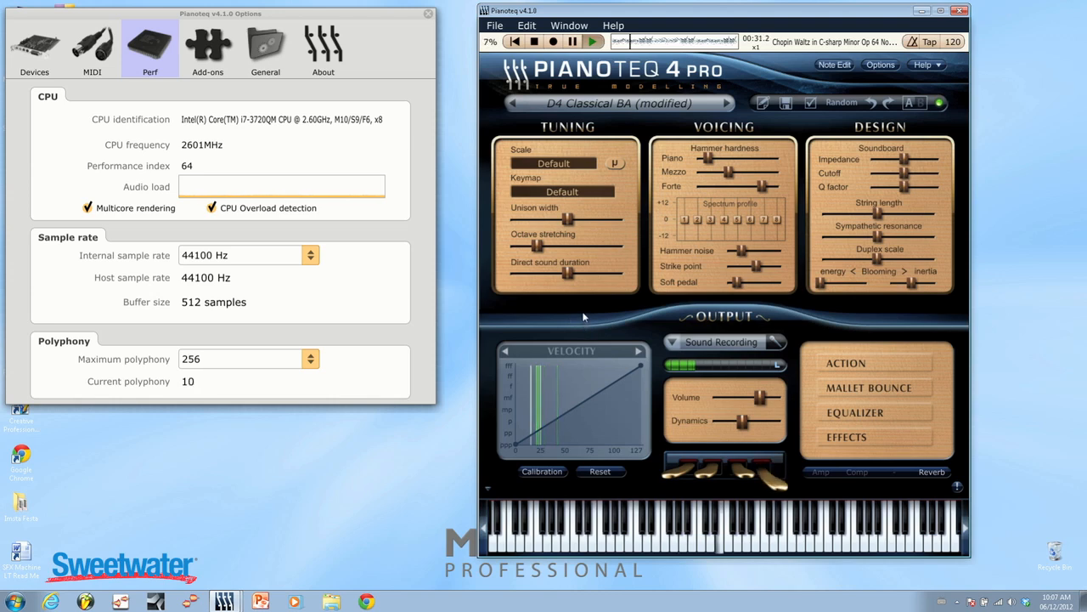
Try the 8-tone scale and 12 out of 19-tone mapping keymaps, and set the keymap to 88 notes scale.
left_click(562, 191)
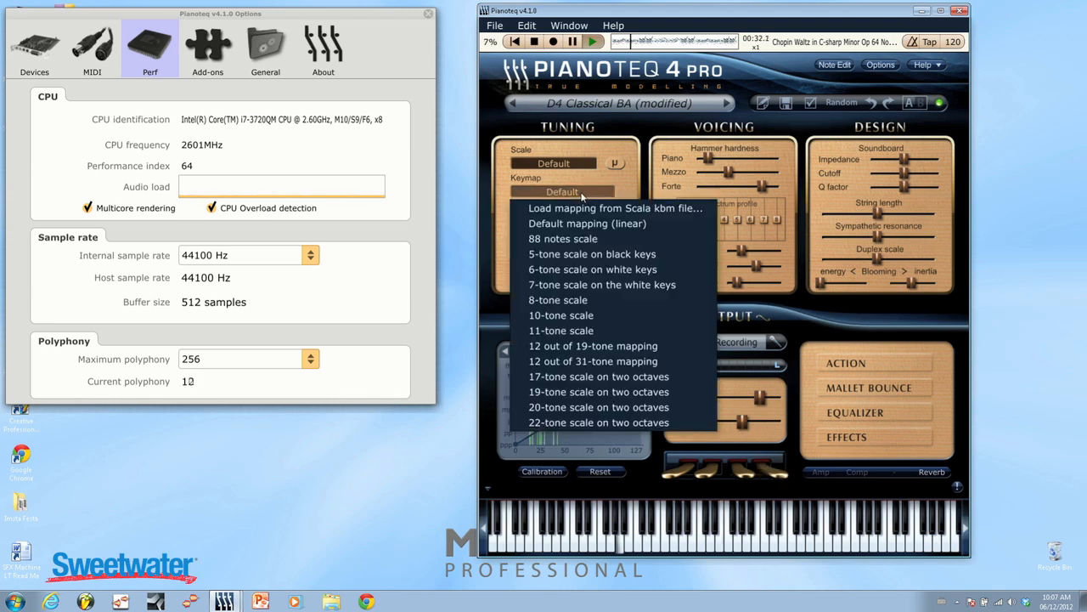
left_click(578, 302)
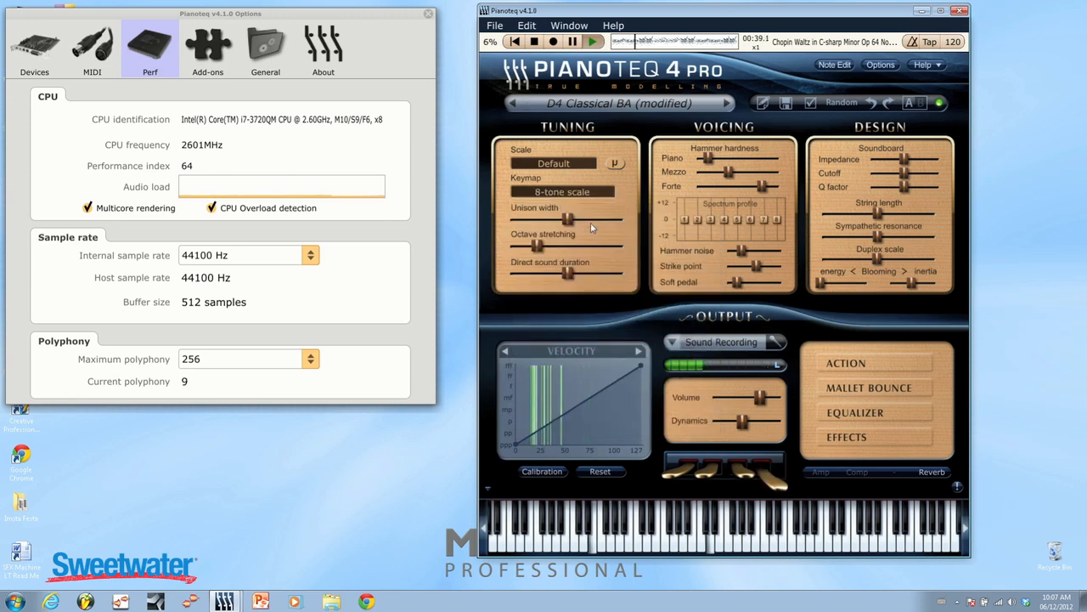
left_click(592, 193)
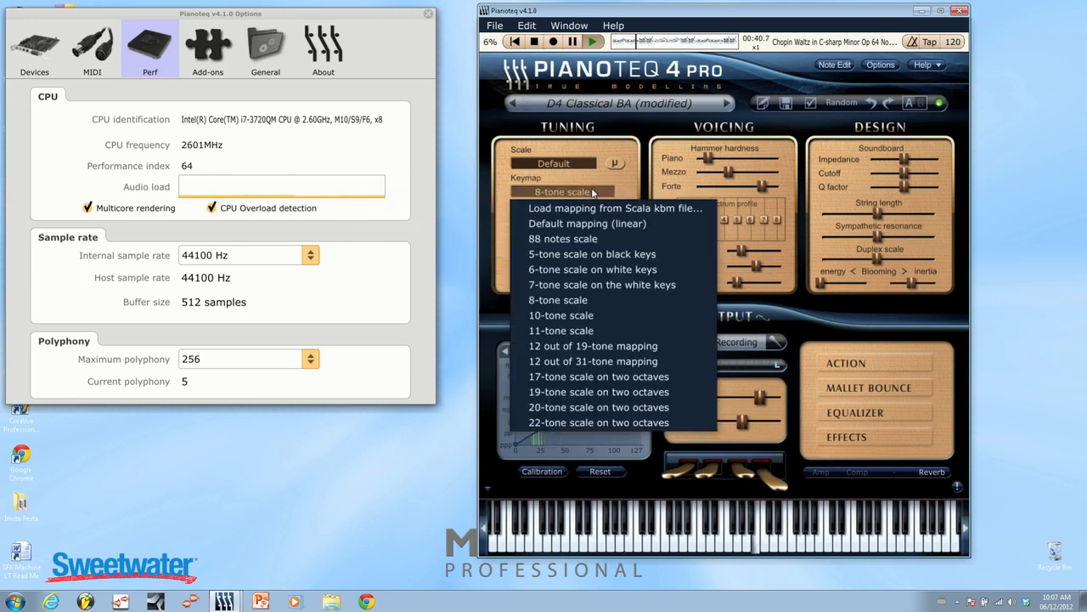
left_click(585, 347)
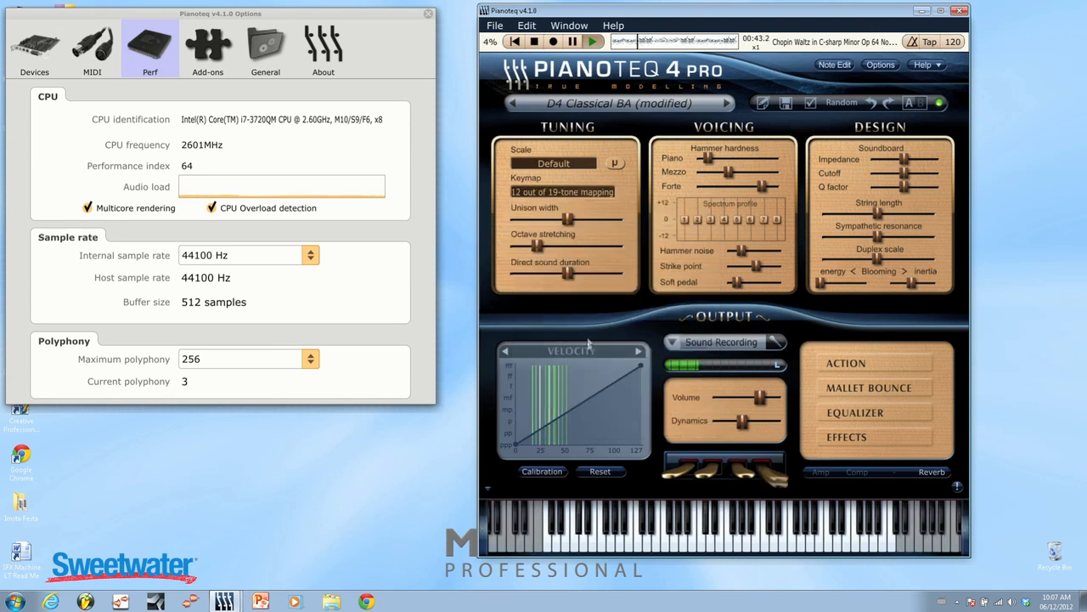
left_click(592, 194)
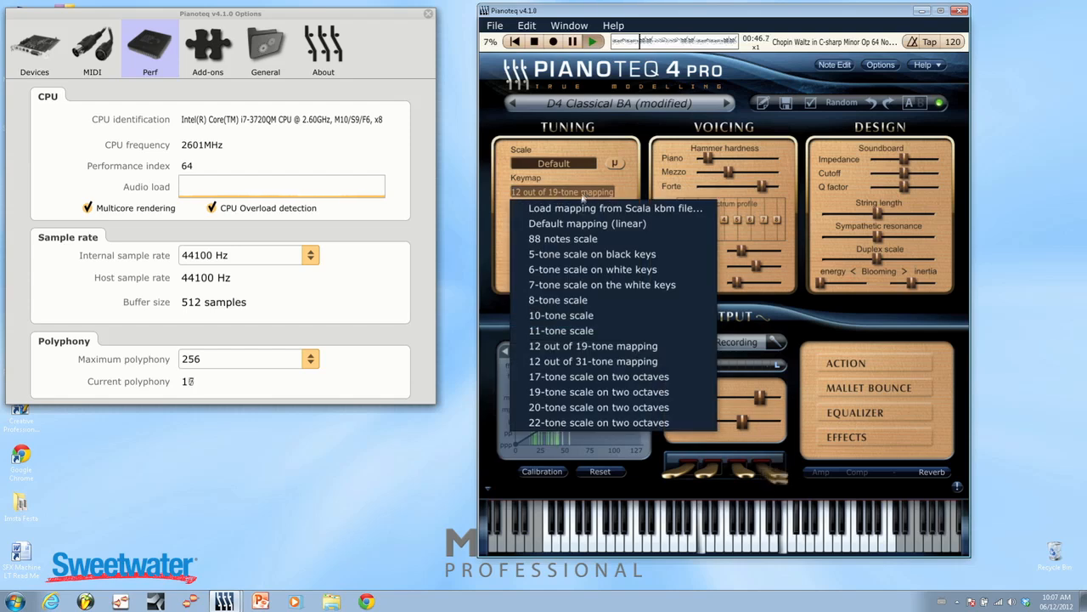
left_click(582, 240)
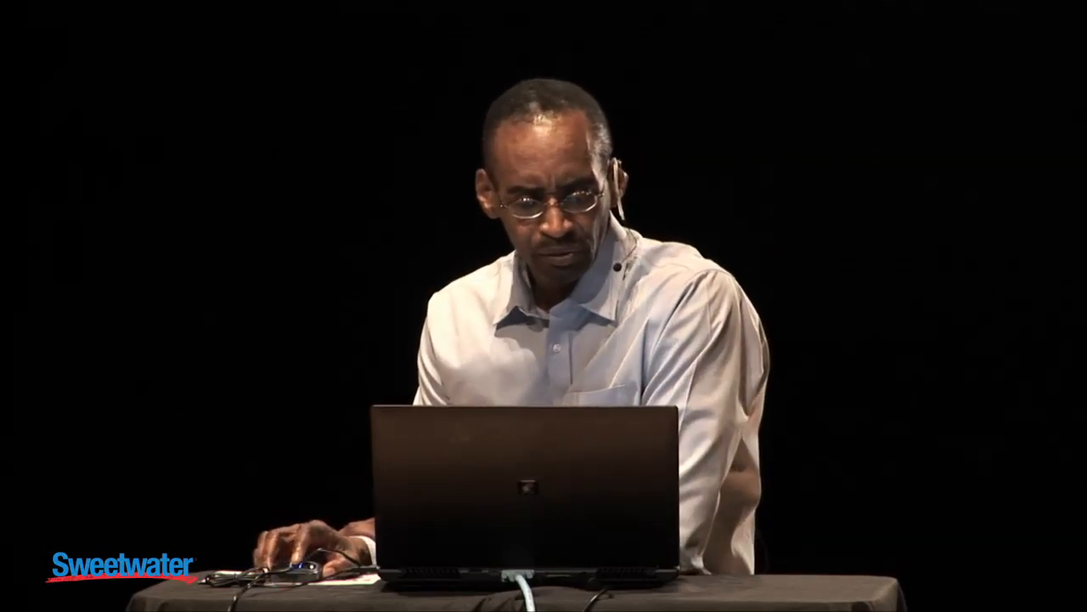
Compare the unison width at its maximum and minimum, and return it close to its midpoint.
left_click_drag(590, 224, 682, 221)
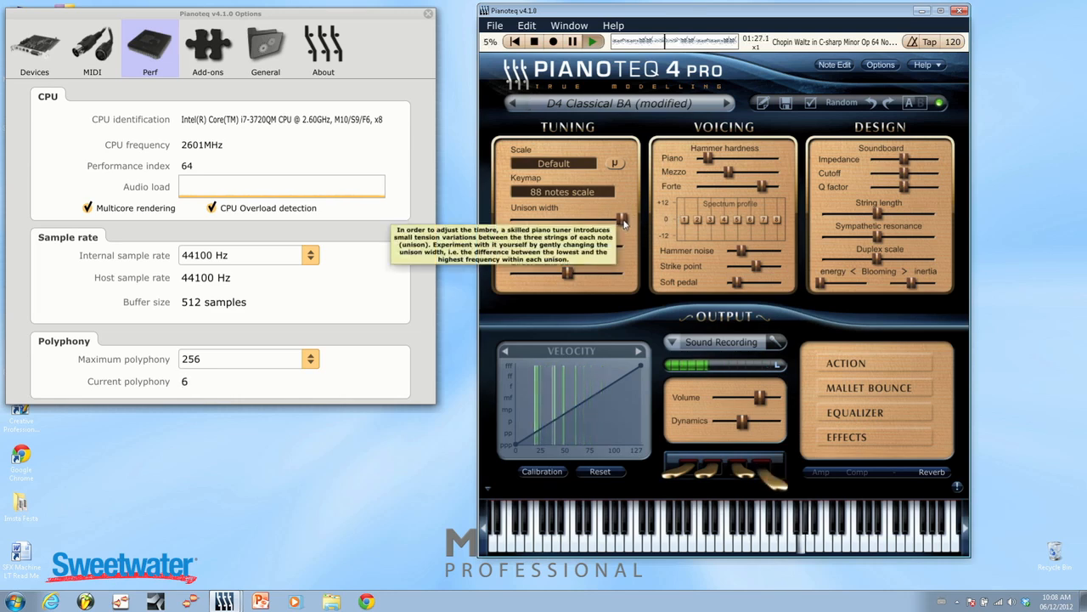
left_click(623, 221)
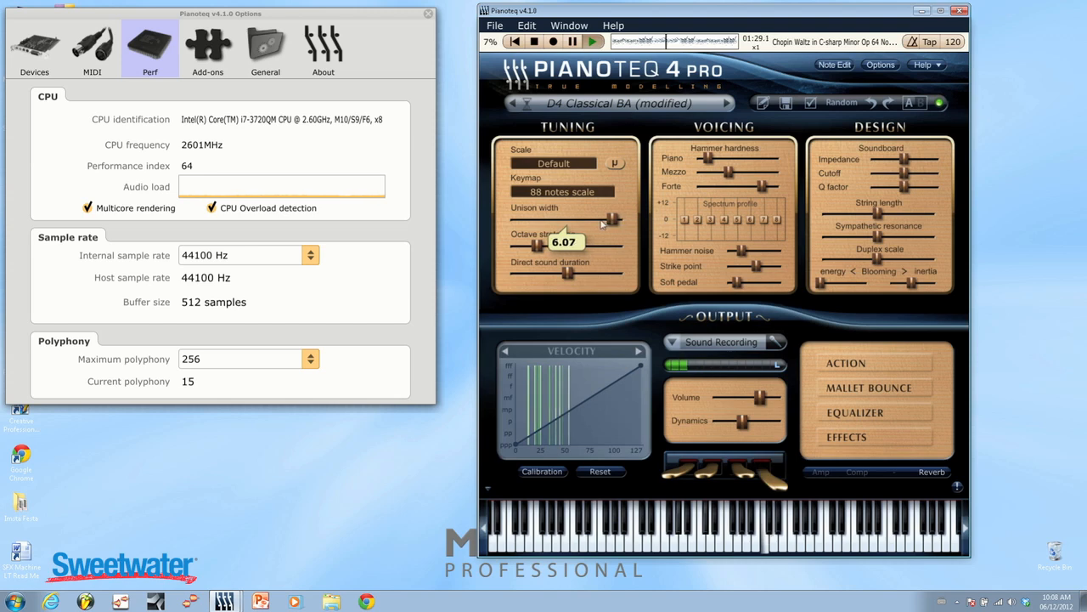
left_click_drag(525, 225, 500, 246)
mouse_move(515, 250)
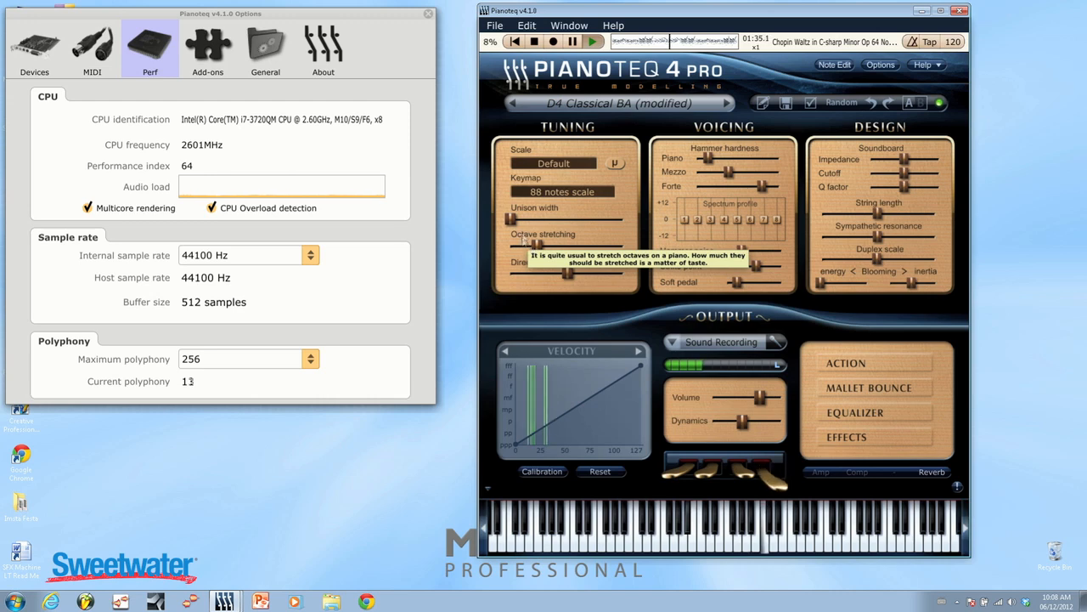
left_click(536, 245)
left_click_drag(588, 227, 616, 228)
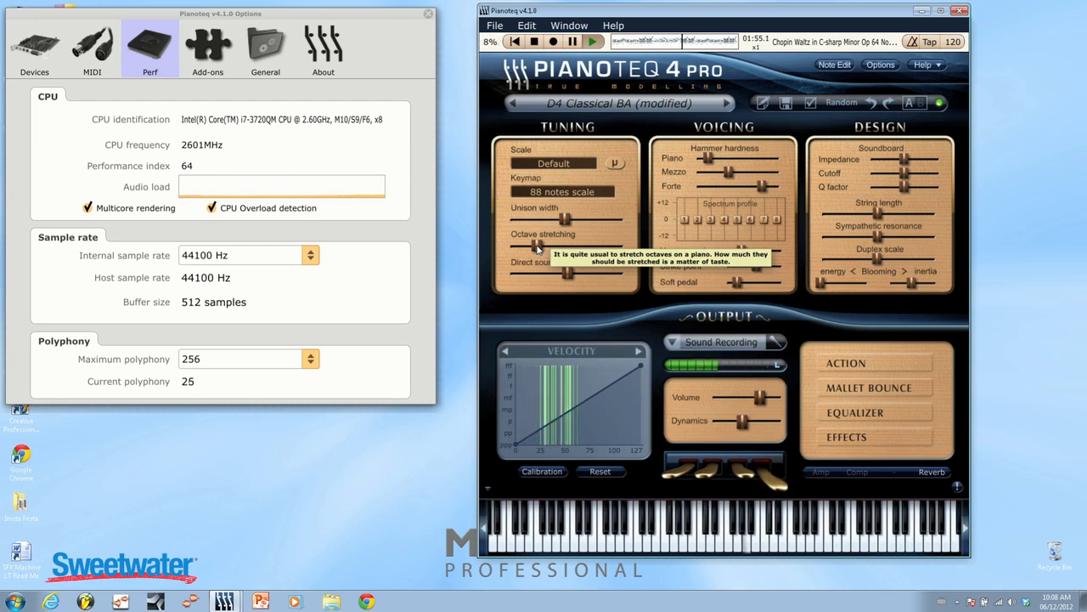
Set octave stretching to about 1.21, try the minimum direct sound duration, and leave that duration slightly below its midpoint.
left_click_drag(537, 247, 512, 262)
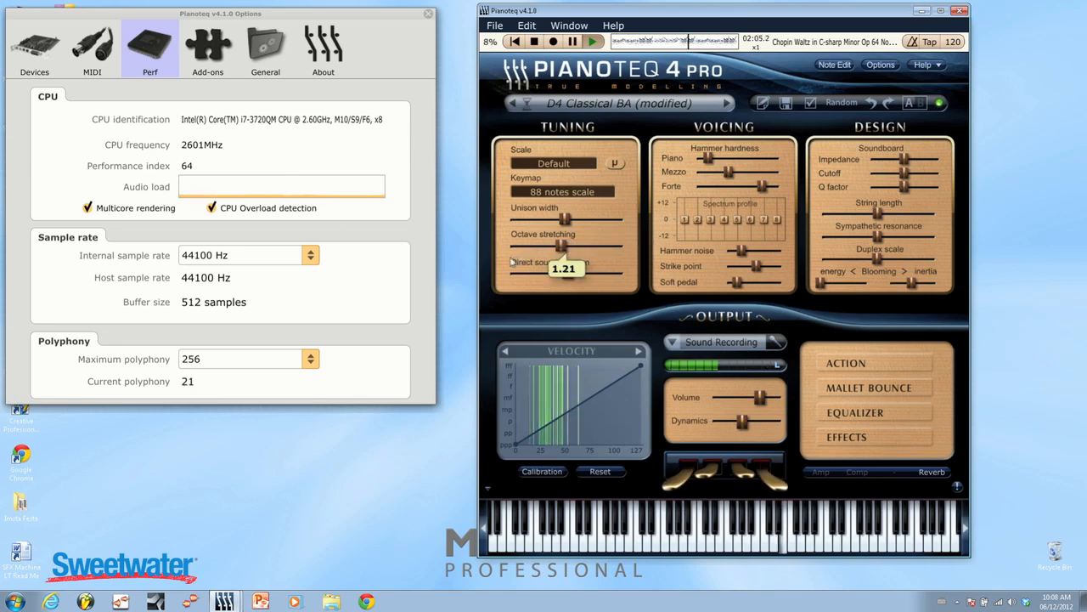
mouse_move(570, 279)
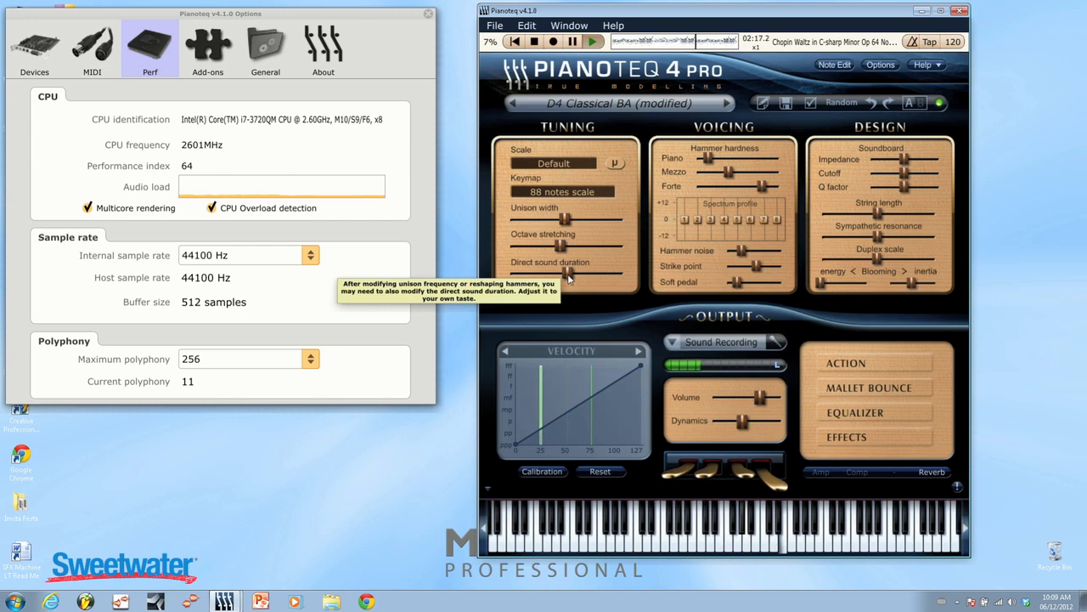
left_click_drag(567, 273, 450, 292)
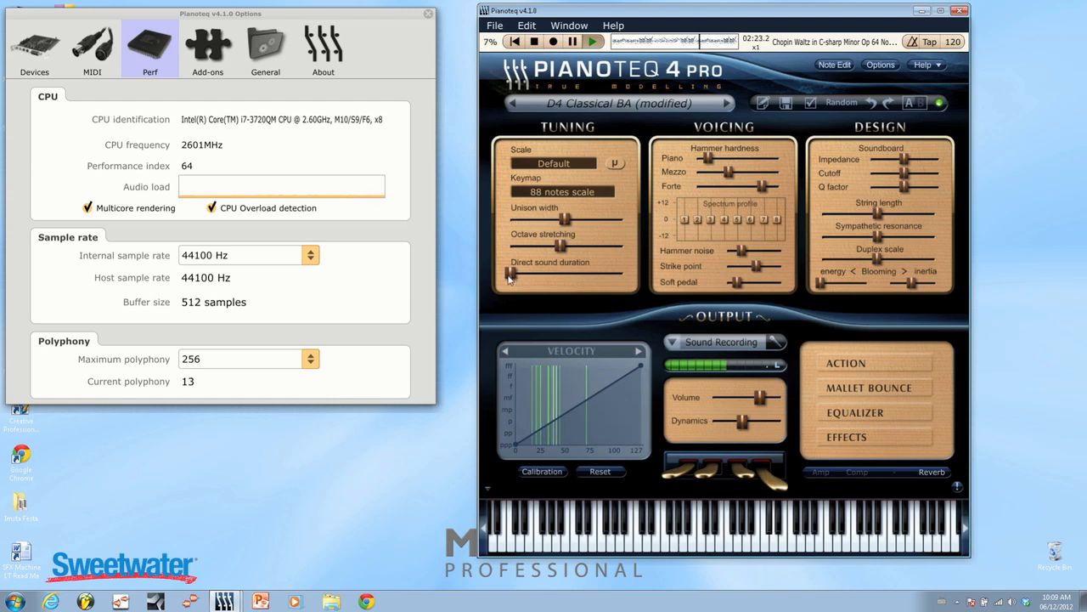
mouse_move(510, 279)
left_click_drag(510, 279, 552, 272)
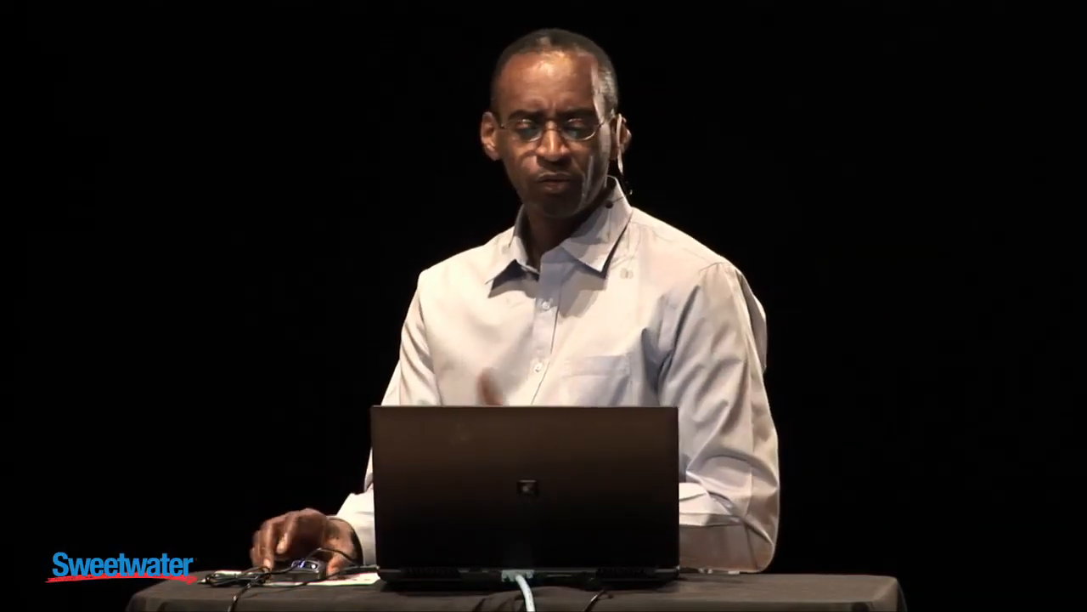
Look through the grand piano presets, including the Grand YC5 variations, and keep the current instrument.
left_click(610, 102)
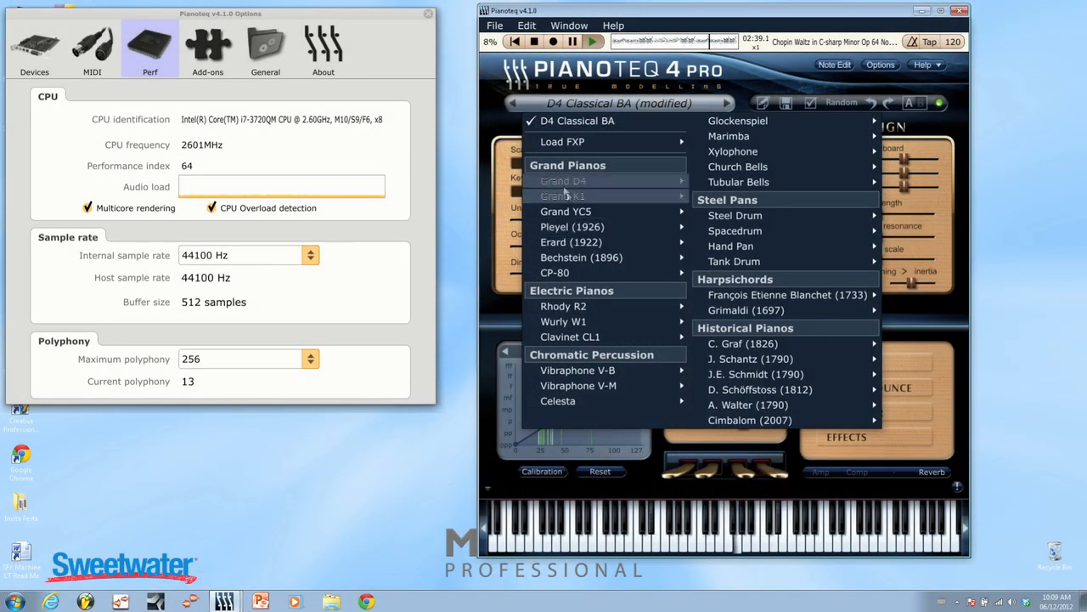
mouse_move(568, 214)
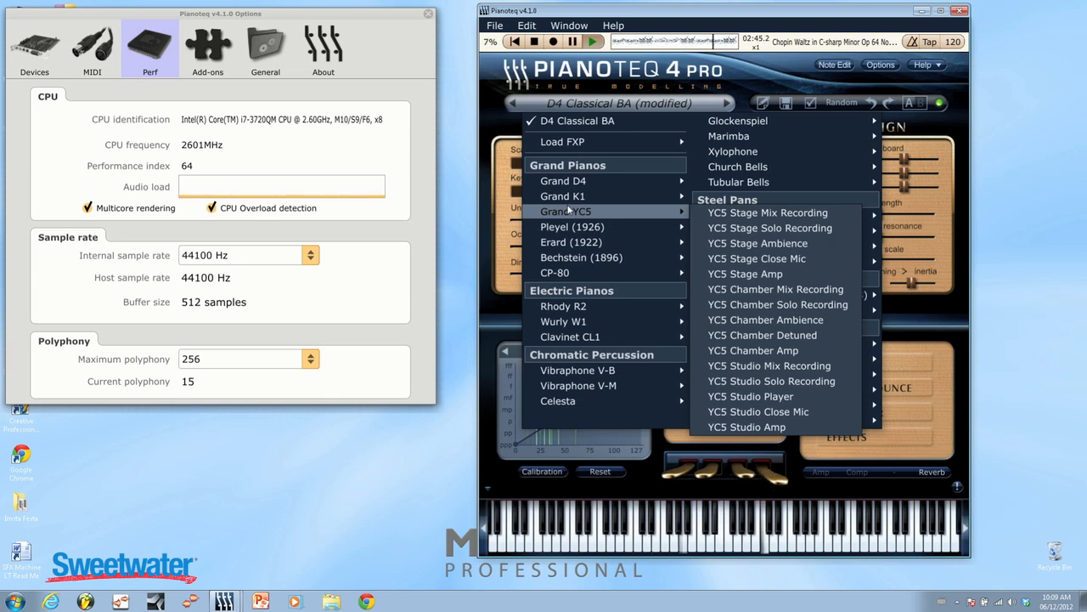
left_click(499, 304)
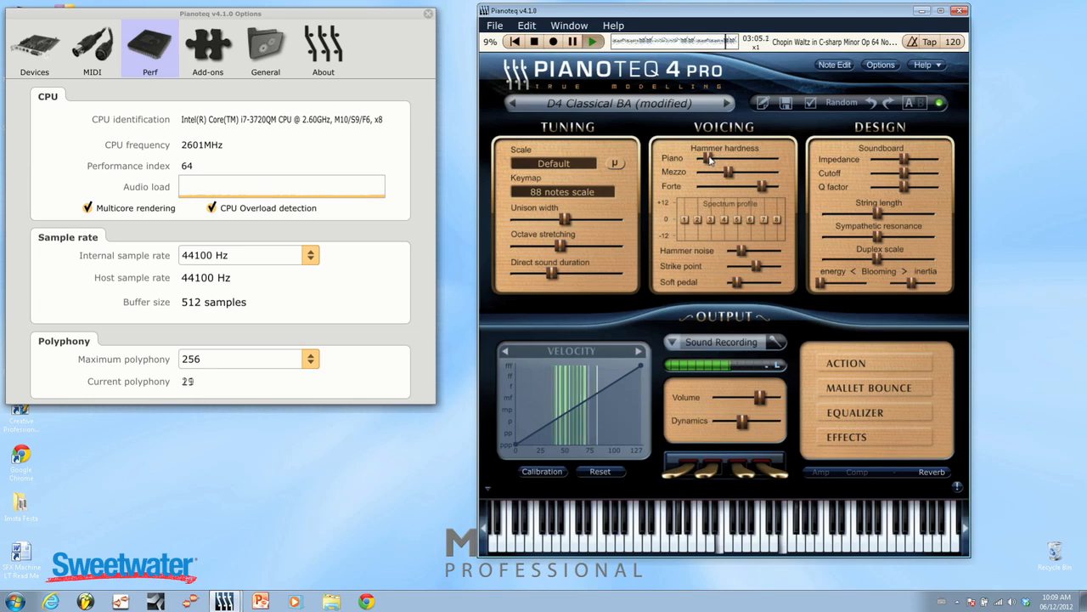
Set the Piano hammer hardness to its maximum and the Forte hammer hardness to its minimum.
left_click_drag(710, 159, 866, 153)
left_click_drag(763, 185, 696, 185)
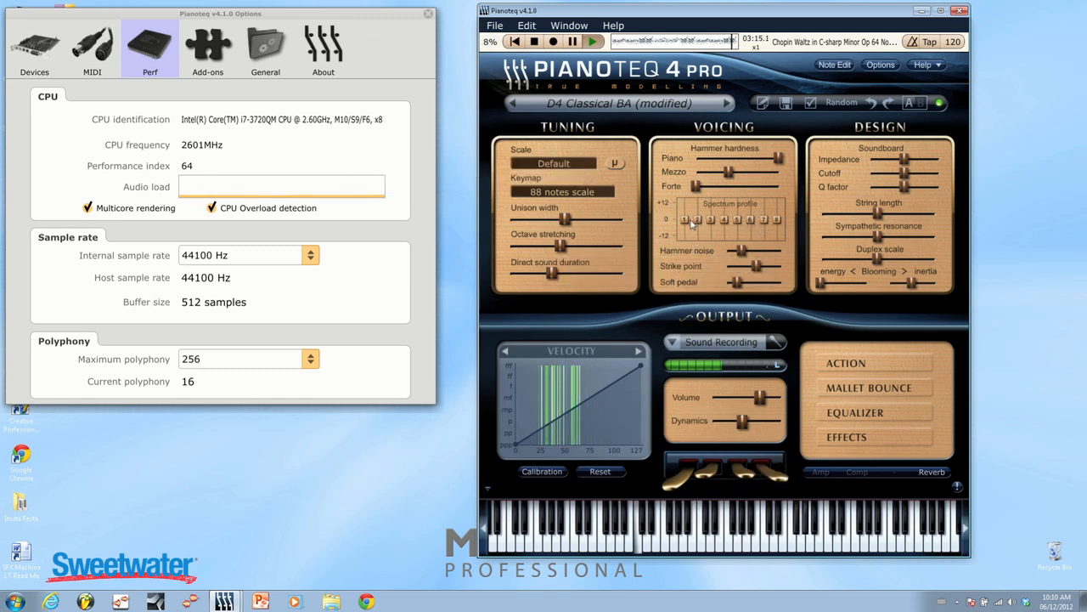
Raise spectrum profile partials 1, 5 and 8 to their maximum with partial 3 slightly below zero, and set hammer noise to its maximum.
left_click_drag(777, 221, 777, 138)
left_click_drag(709, 217, 709, 182)
left_click_drag(680, 222, 690, 156)
left_click_drag(738, 220, 738, 184)
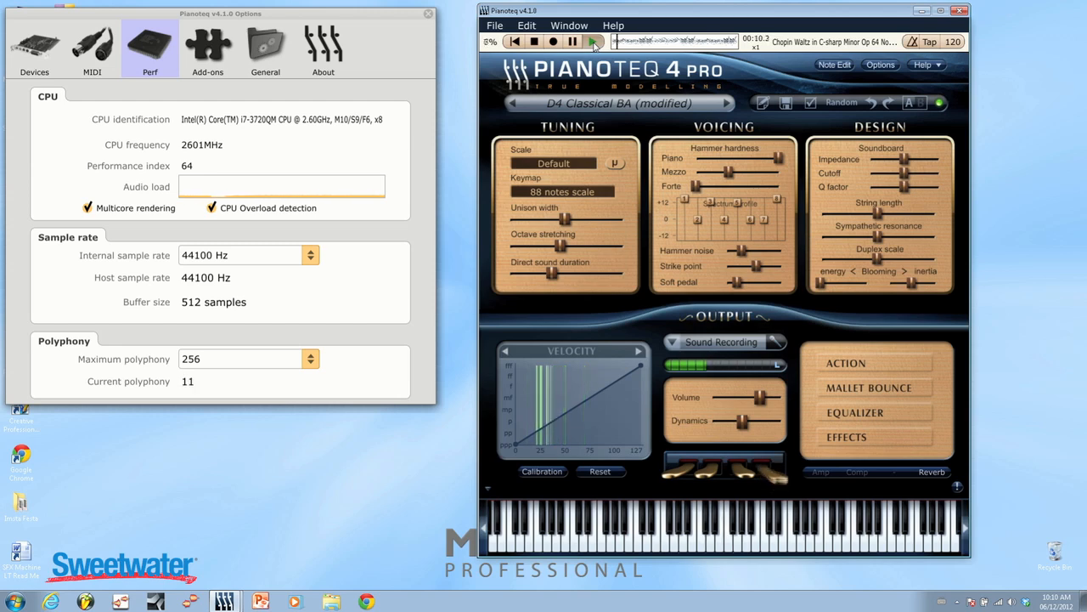
left_click_drag(710, 202, 723, 268)
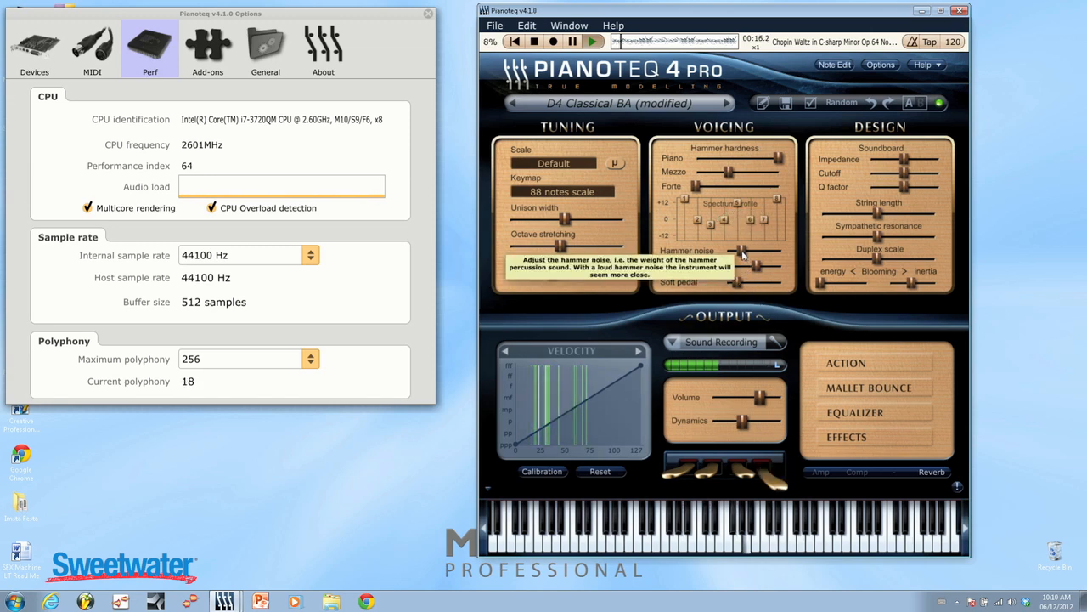
left_click_drag(743, 254, 840, 253)
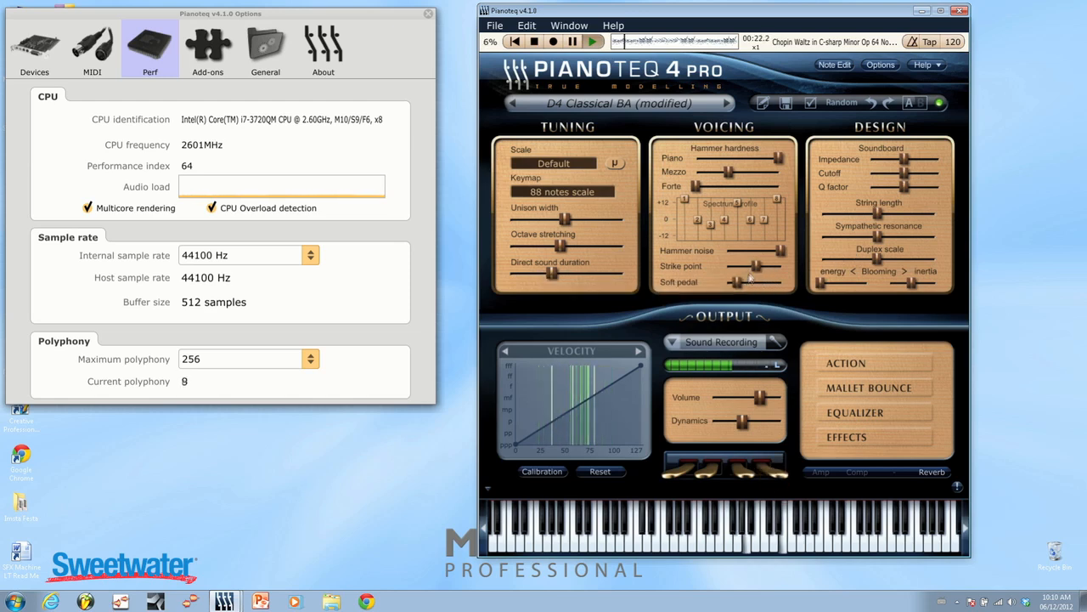
Set the strike point, soundboard impedance, cutoff, Q factor and string length to their minimums.
left_click_drag(760, 268, 748, 288)
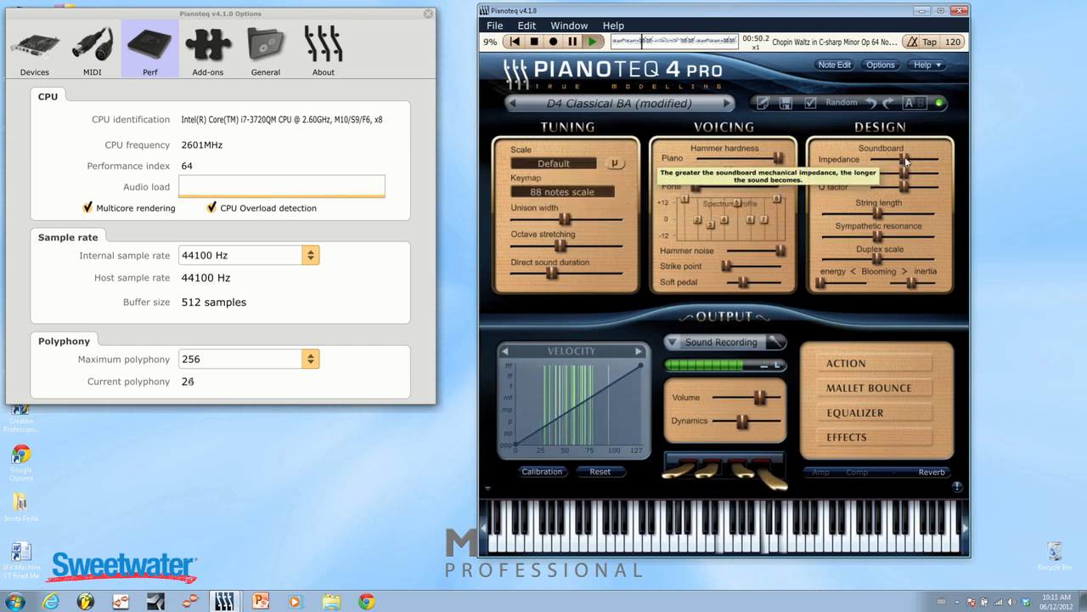
left_click_drag(905, 159, 1034, 155)
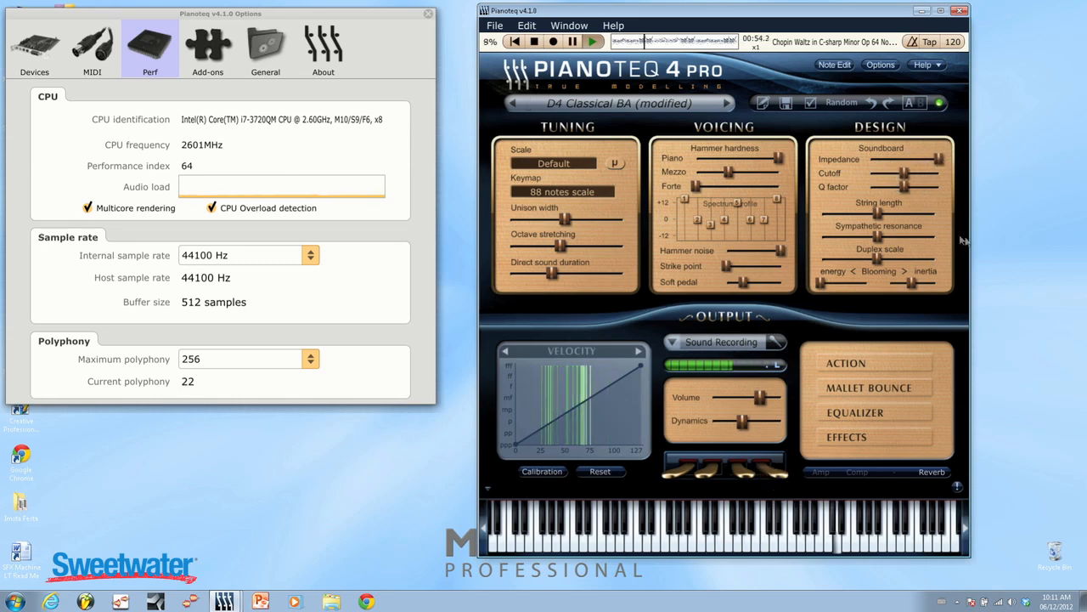
left_click_drag(903, 176, 867, 175)
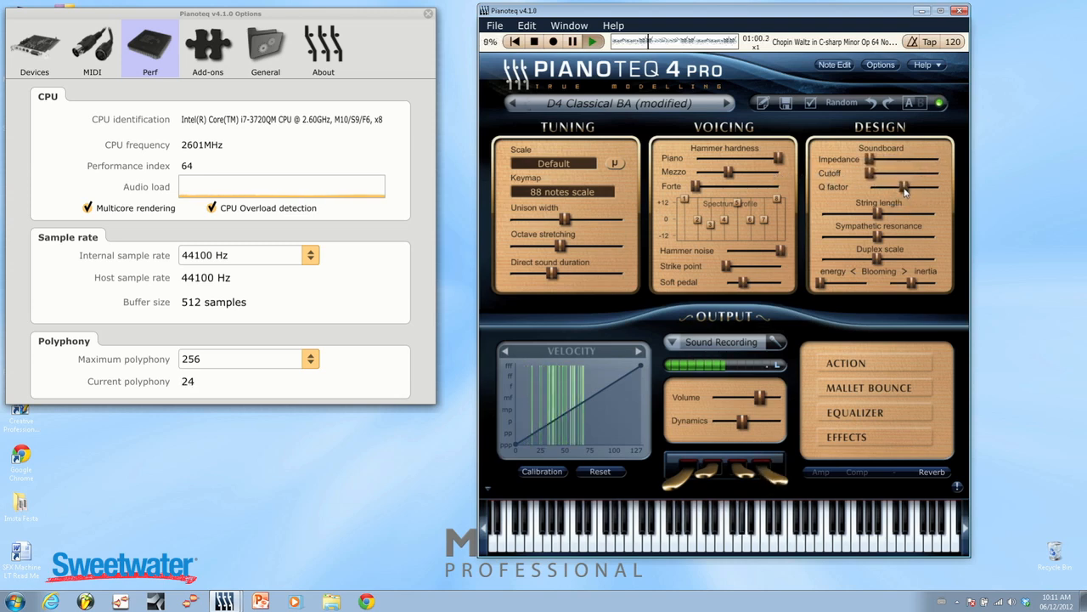
left_click_drag(904, 213, 767, 212)
mouse_move(820, 214)
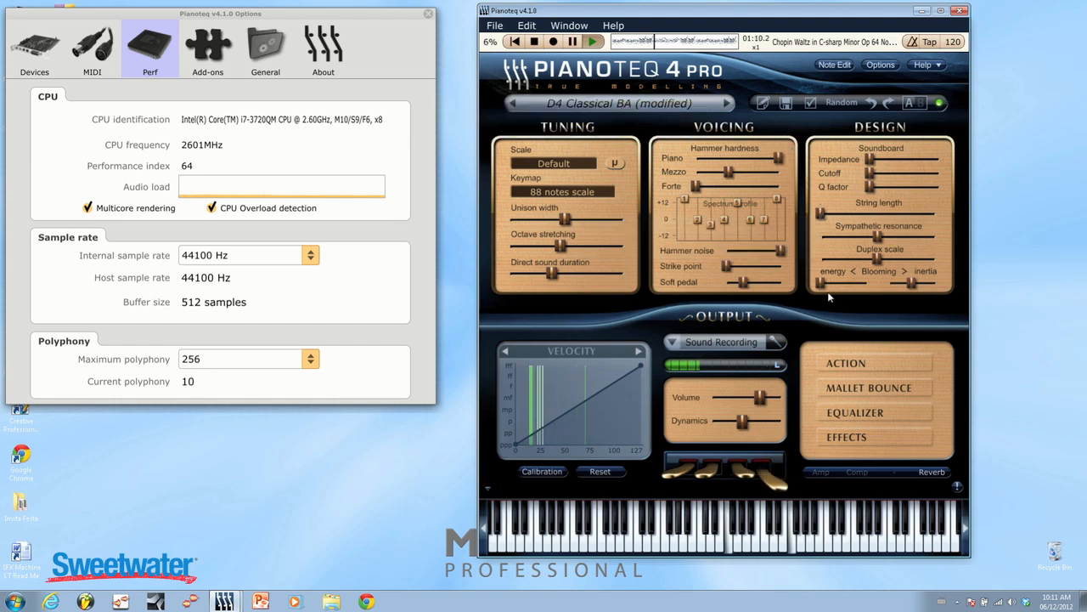
Set the sympathetic resonance and unison width to their maximums and try adjusting the soft pedal.
mouse_move(878, 238)
left_click_drag(877, 239, 1002, 221)
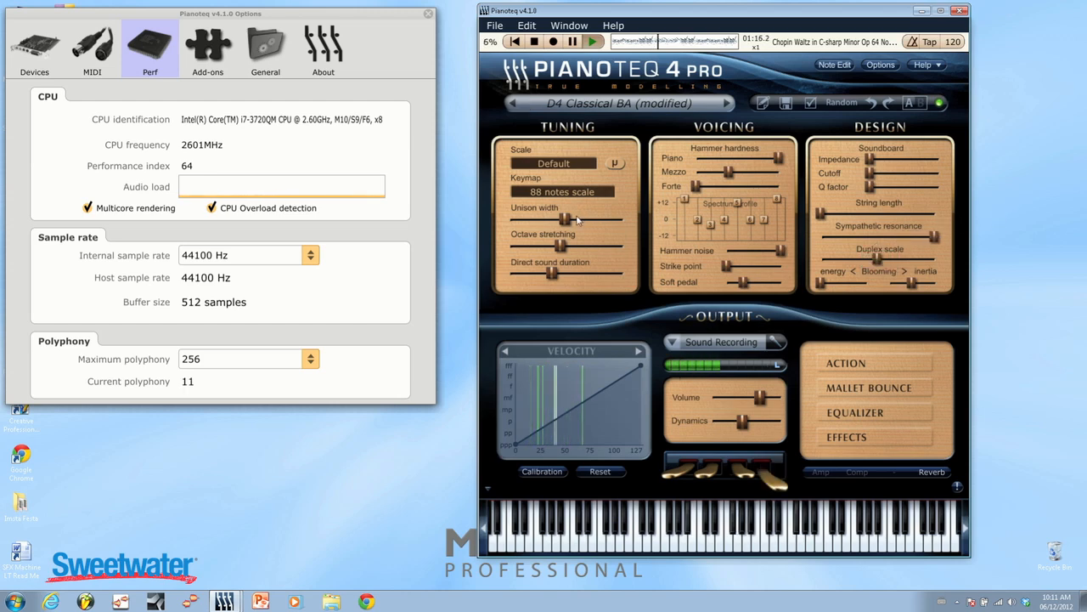
left_click_drag(564, 219, 692, 219)
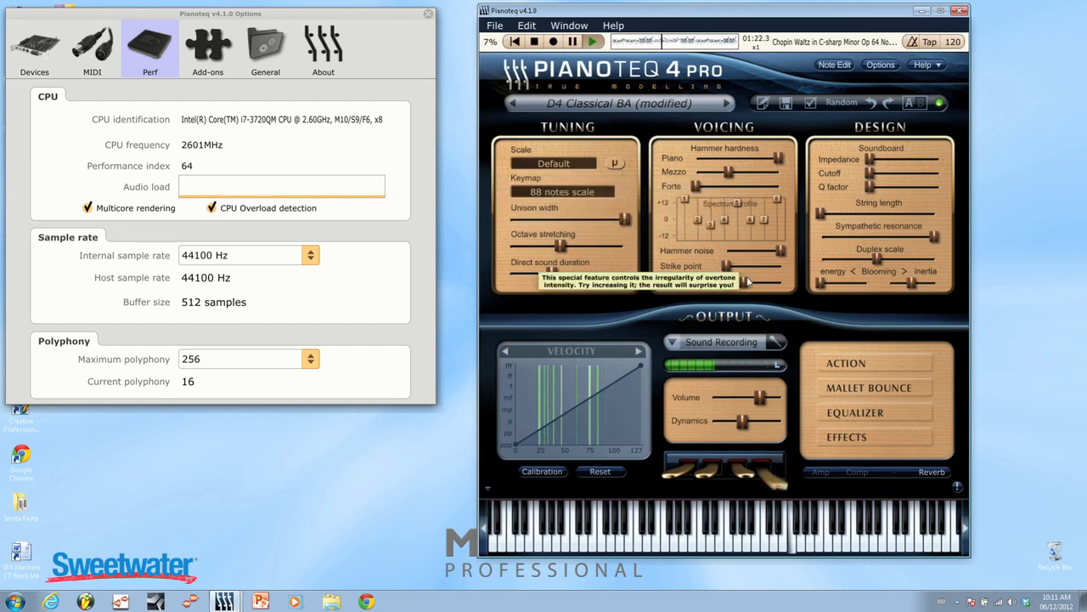
left_click_drag(744, 289, 731, 289)
left_click_drag(689, 254, 713, 238)
Switch to the Cimbalom Tzigane preset and return to the unmodified D4 Classical BA preset.
left_click(512, 104)
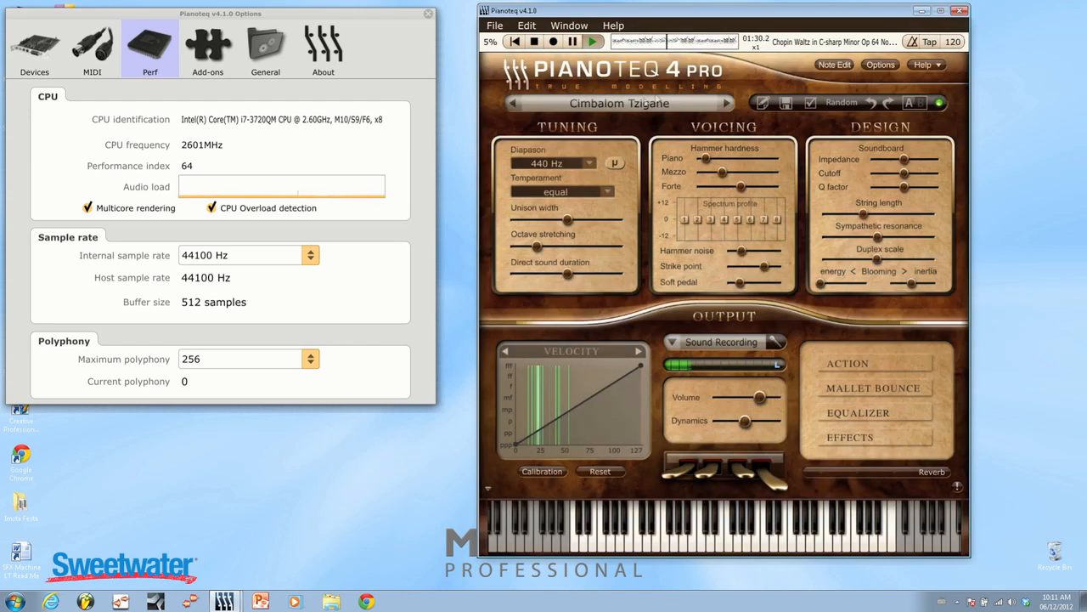
left_click(730, 104)
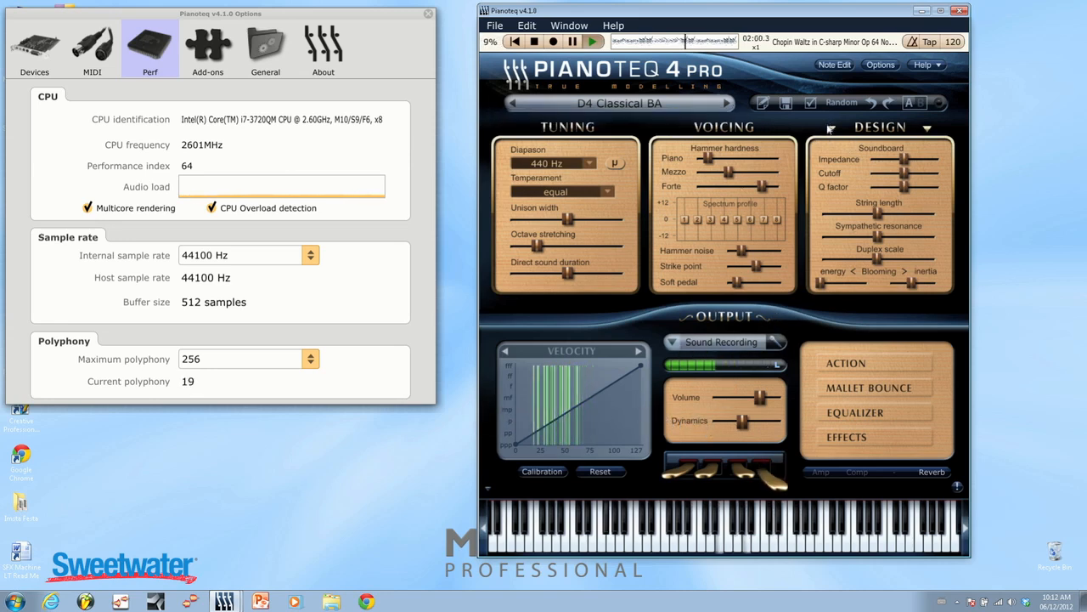
Open the note editor on forte hammer hardness and lower the curve in the bass and treble to about 1.30.
left_click(835, 65)
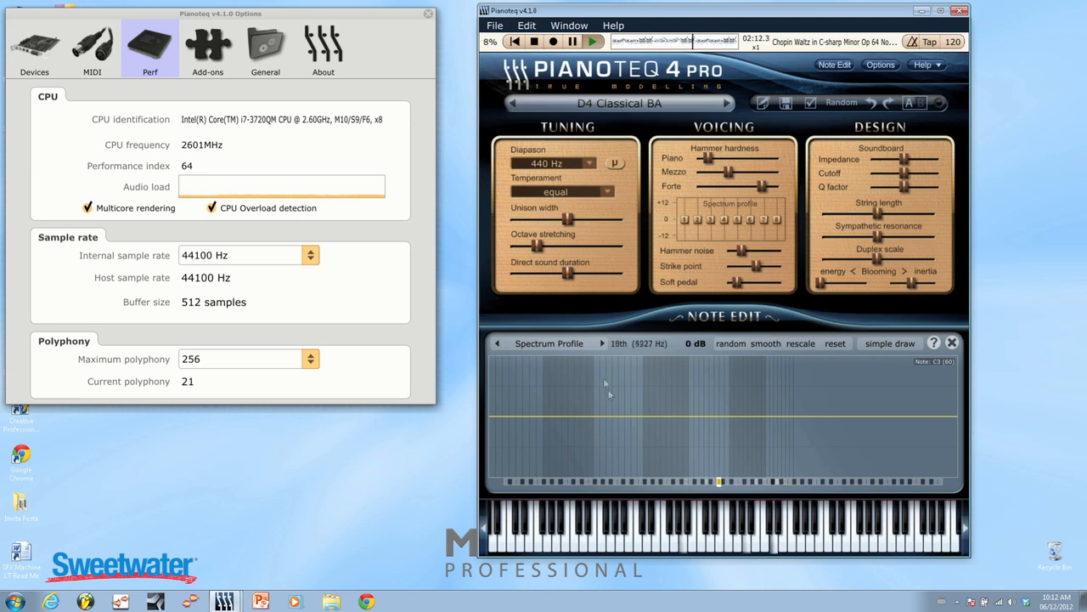
left_click(496, 343)
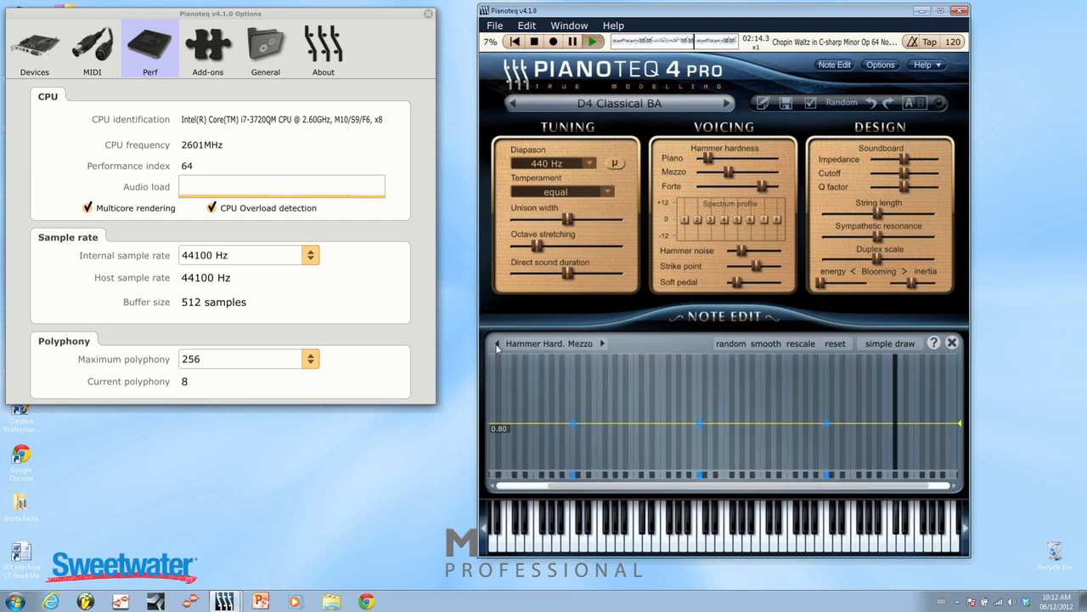
left_click(602, 344)
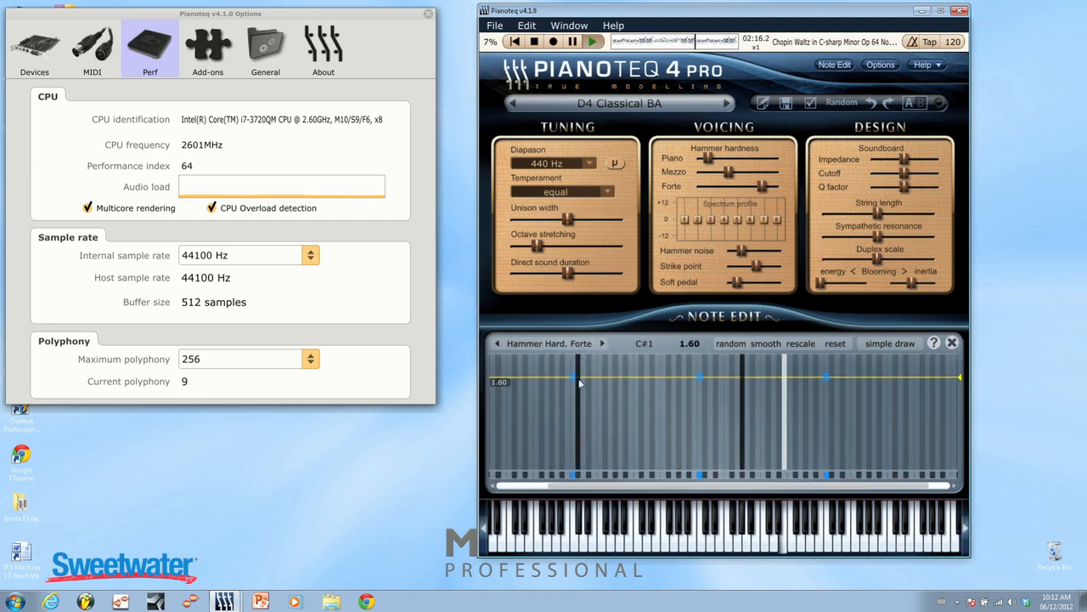
left_click_drag(574, 377, 579, 396)
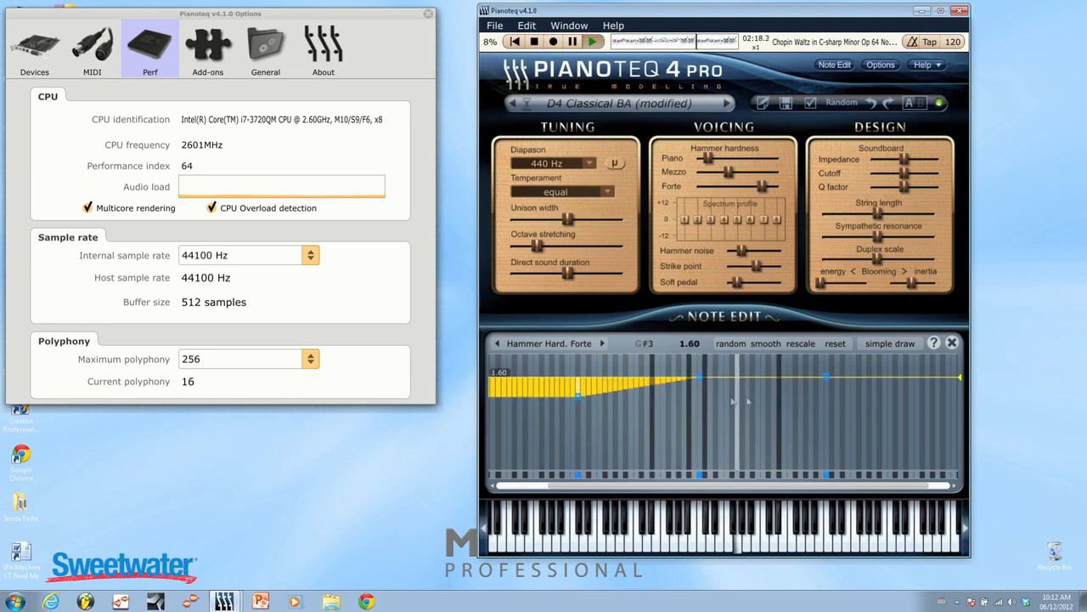
left_click_drag(826, 376, 836, 393)
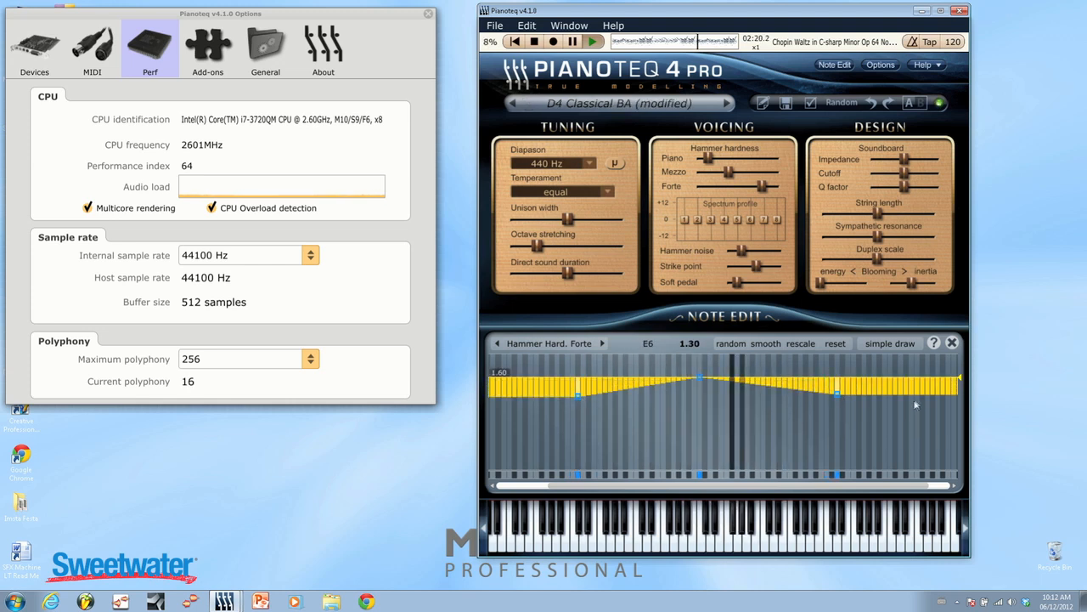
Draw deeper dips into the treble part of the forte hammer hardness curve and smooth them.
mouse_move(922, 401)
left_mouse_down()
mouse_move(923, 450)
mouse_move(922, 419)
mouse_move(901, 415)
mouse_move(909, 393)
left_mouse_up()
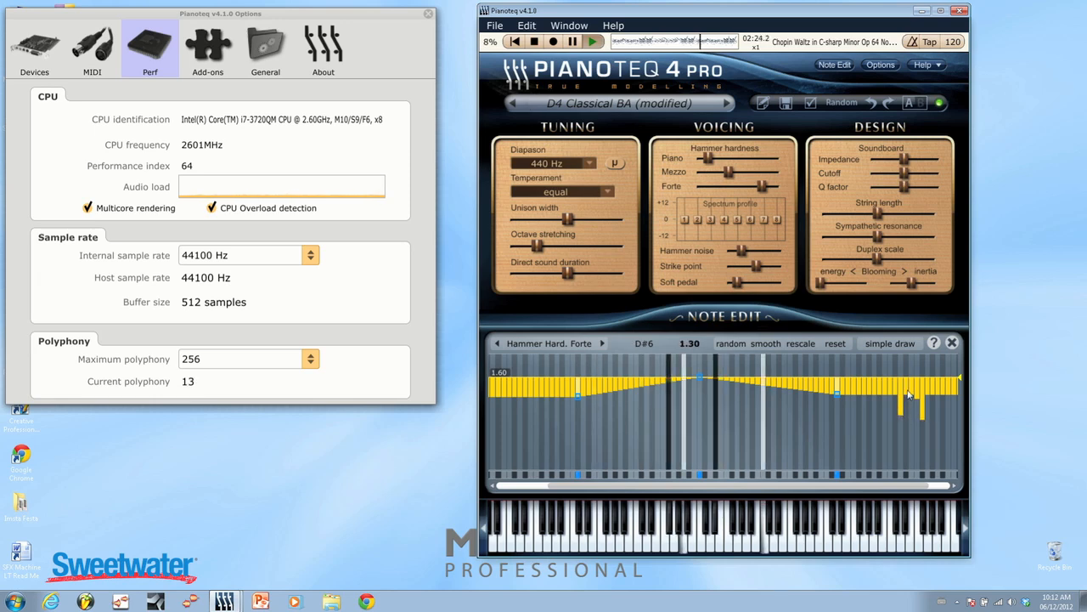
left_click_drag(838, 396, 863, 420)
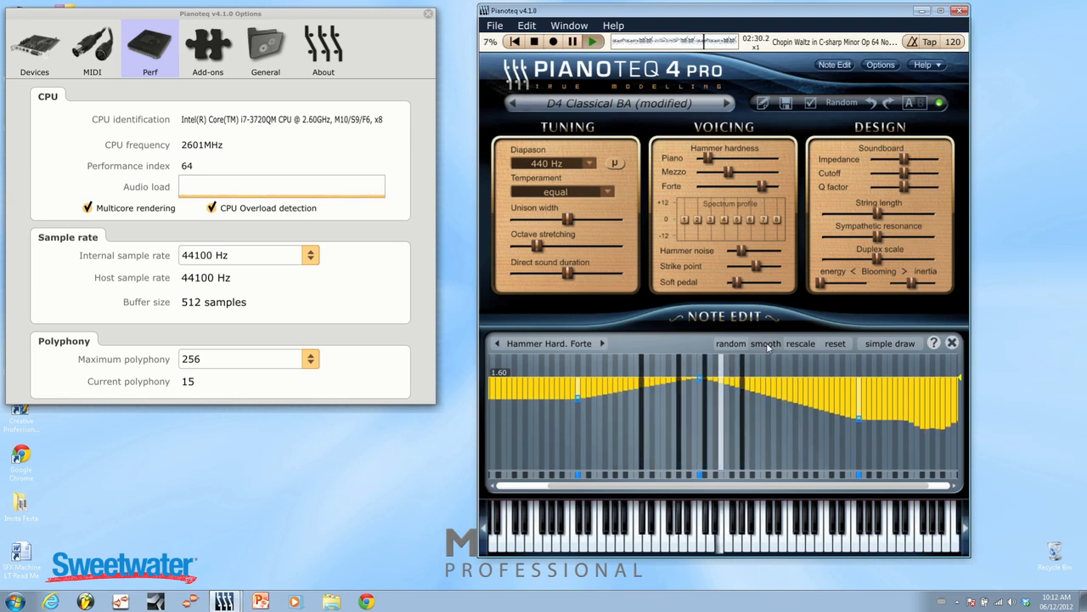
left_click_drag(783, 378, 849, 417)
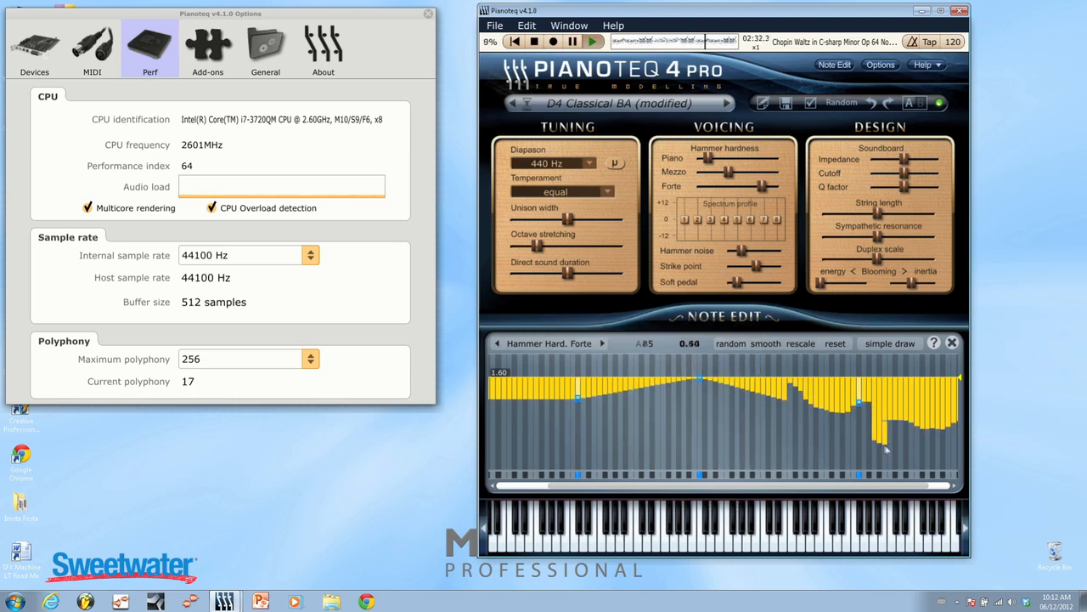
left_click_drag(886, 450, 938, 418)
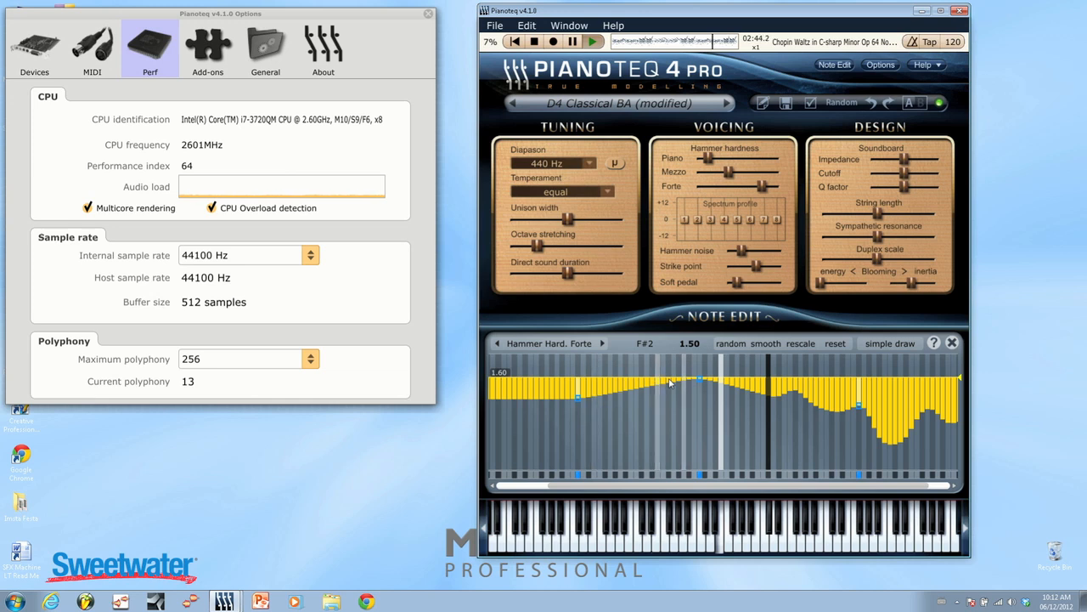
Raise the per-note detune curve across the middle notes, smooth it and close the note editor.
left_click(496, 343)
left_click(495, 343)
left_click(495, 343)
left_click(495, 344)
left_click(495, 344)
left_click(495, 343)
left_click(495, 343)
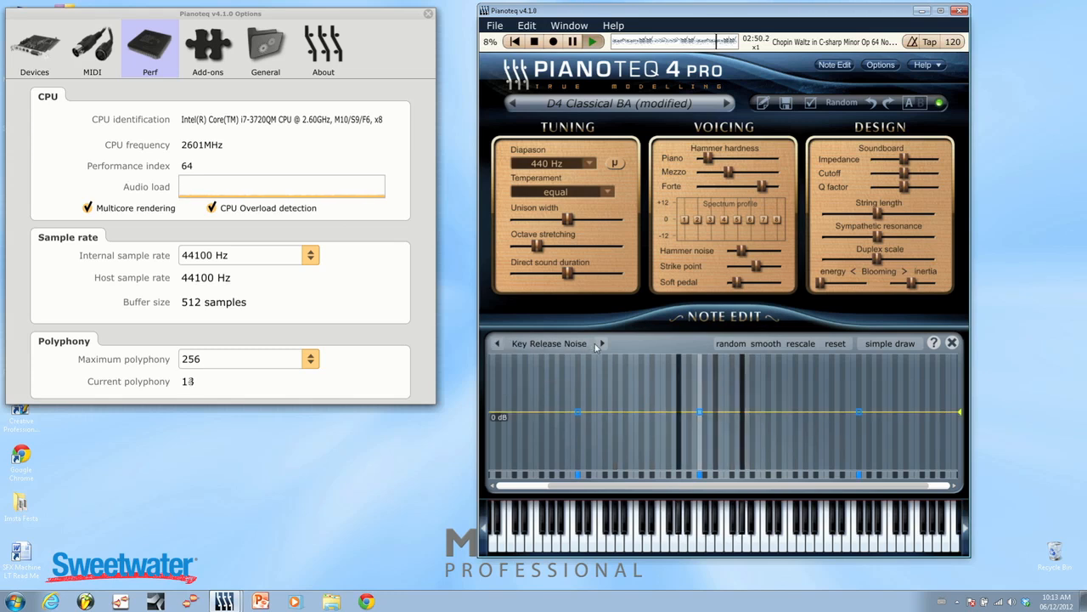
left_click(602, 344)
left_click(602, 344)
mouse_move(606, 412)
left_mouse_down()
mouse_move(678, 384)
mouse_move(724, 384)
mouse_move(776, 418)
mouse_move(748, 396)
left_mouse_up()
left_click_drag(618, 407, 598, 415)
left_click(771, 348)
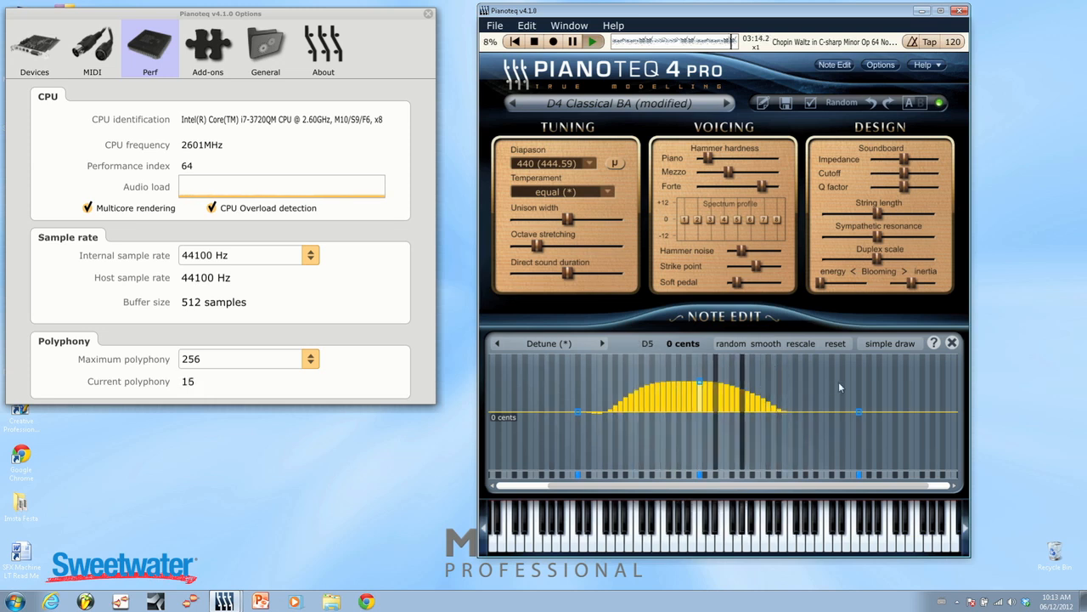
left_click(953, 343)
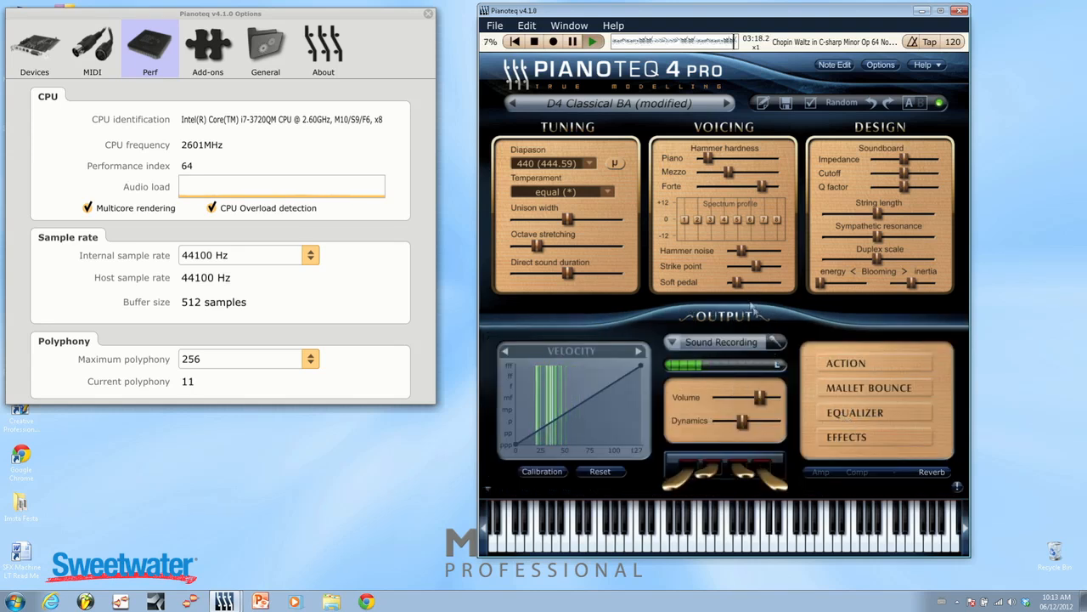
Load the D4 Classical AB preset and show the microphone placement view.
left_click(727, 103)
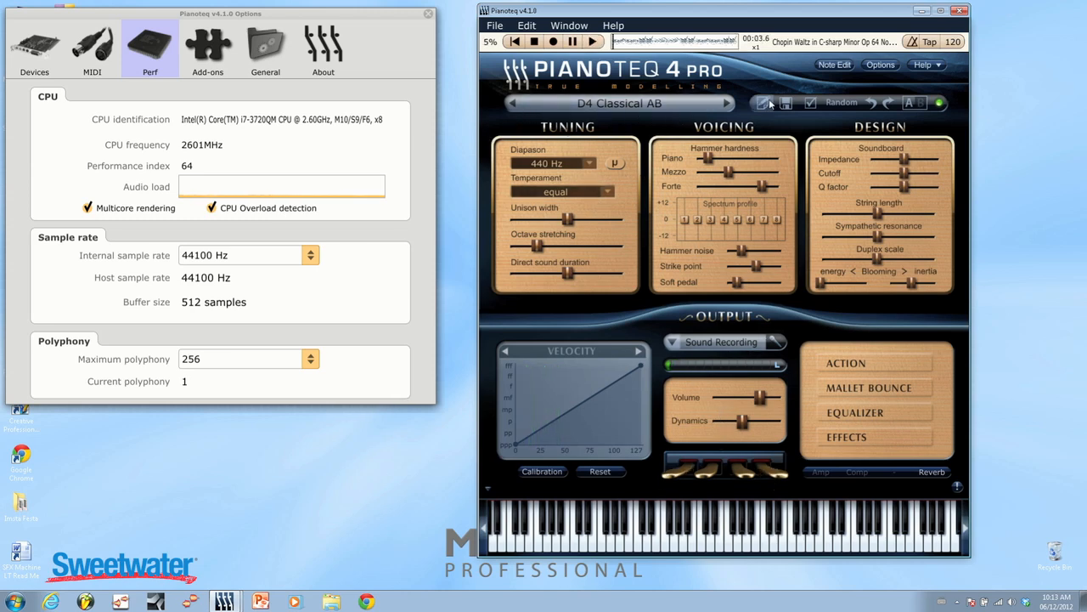
left_click(575, 27)
left_click(577, 55)
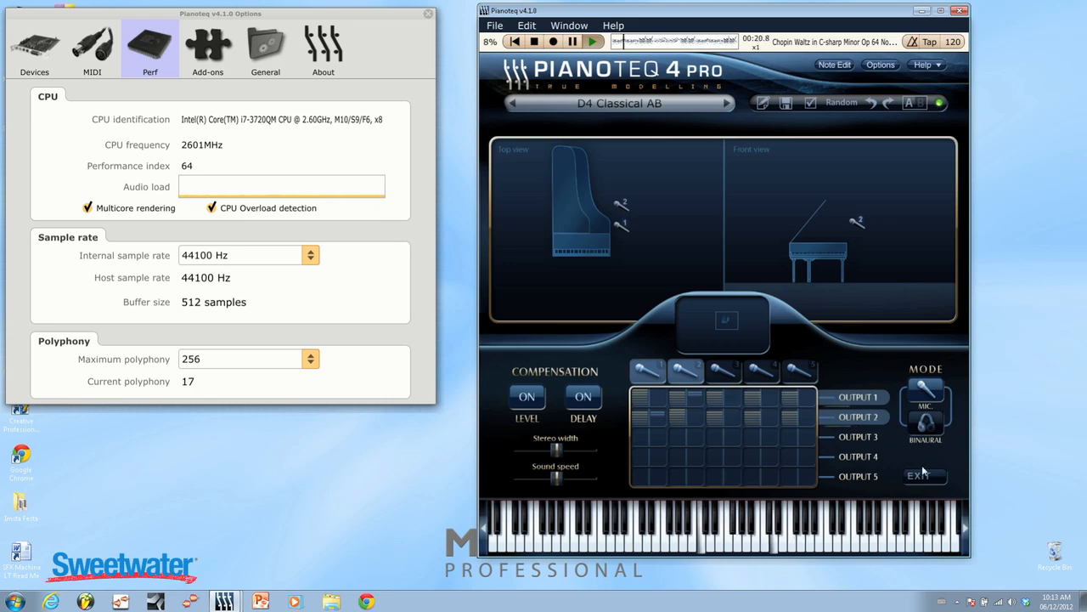
Activate microphone 3 and place it high in the far rear corner of the room, away from the piano's open side.
left_click(729, 374)
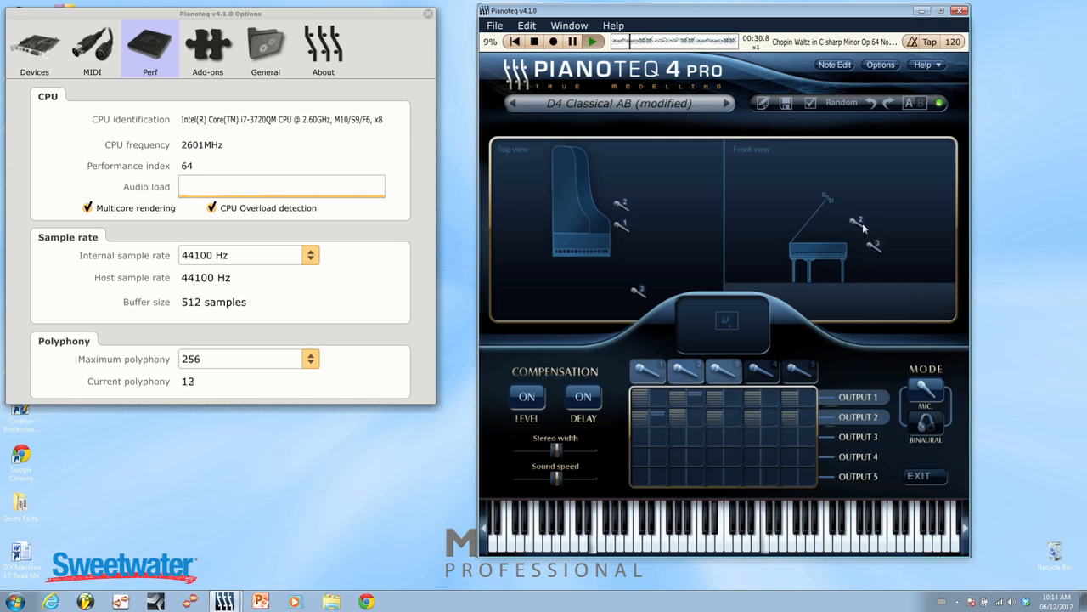
mouse_move(830, 203)
left_mouse_down()
mouse_move(841, 215)
mouse_move(833, 206)
left_mouse_up()
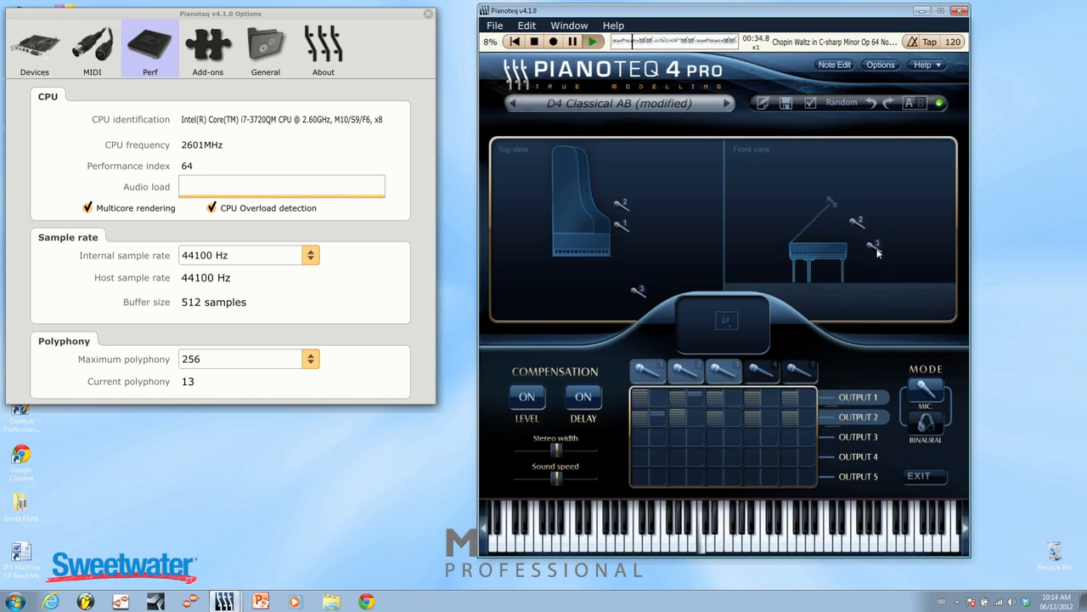
left_click_drag(875, 248, 902, 207)
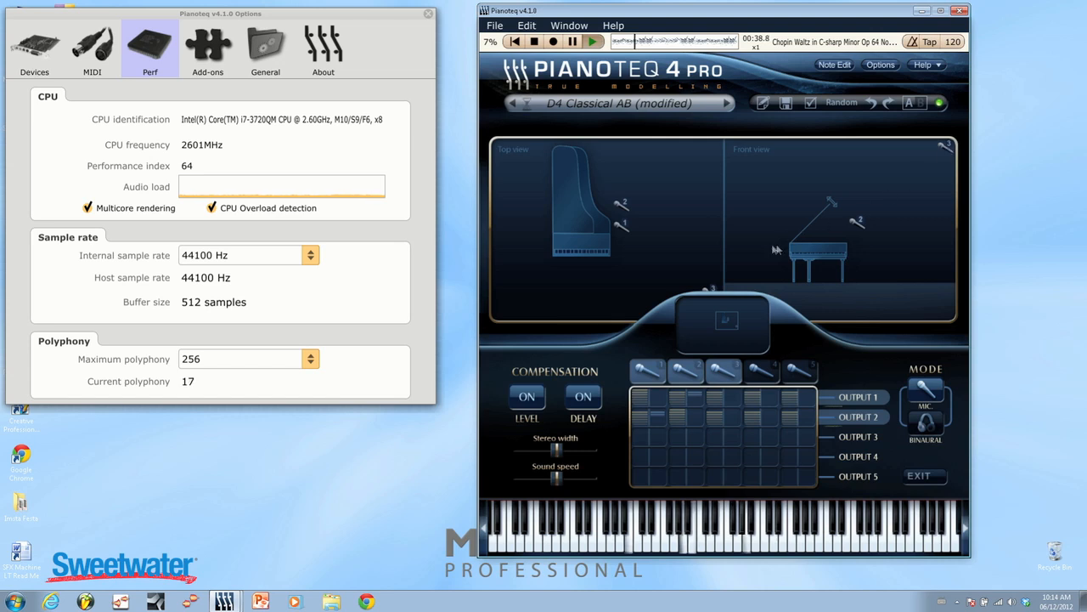
left_click_drag(711, 289, 711, 268)
left_click_drag(712, 192, 720, 148)
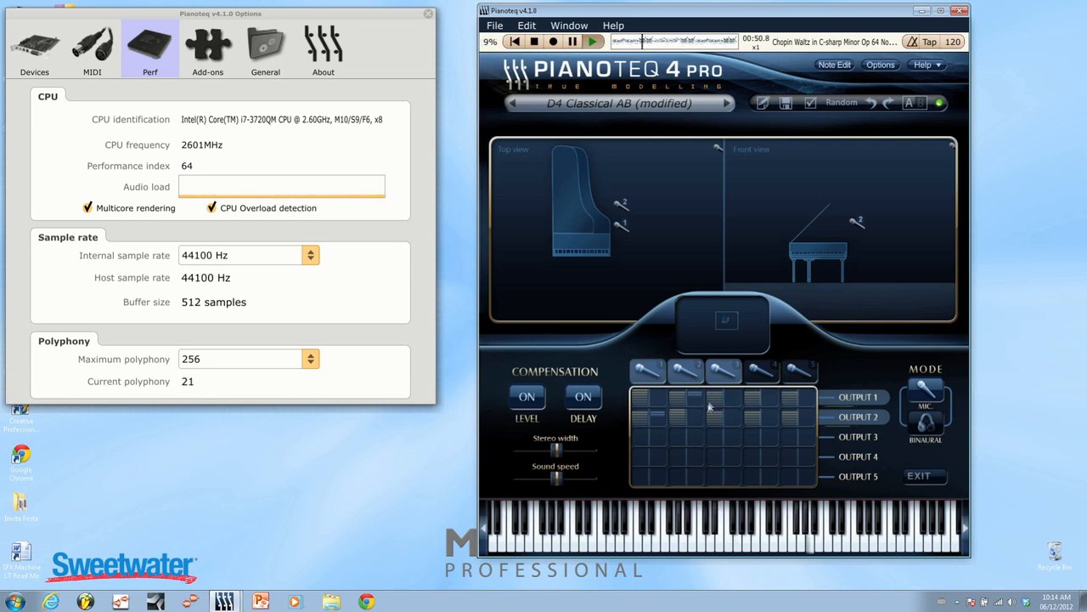
Lower the output 1 and output 2 levels of microphones 1 and 2 to their minimums.
left_click_drag(641, 397, 639, 480)
left_click_drag(635, 416, 638, 486)
left_click_drag(677, 415, 702, 562)
left_click_drag(677, 401, 677, 429)
Activate microphone 4 and place it high in the front corner of the room, diagonally opposite microphone 3.
left_click(761, 368)
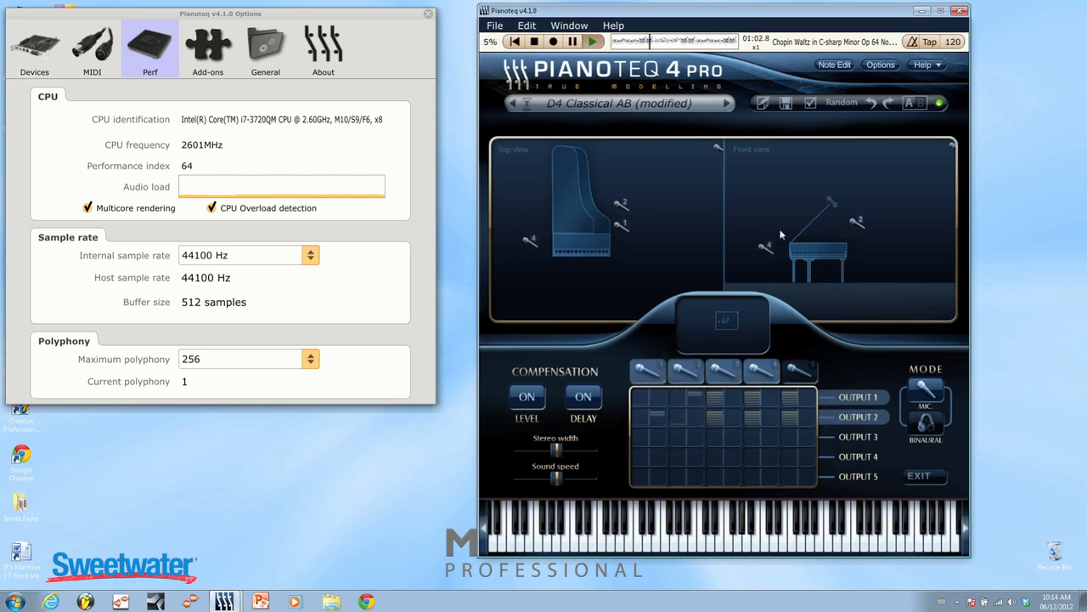
left_click_drag(761, 235, 738, 148)
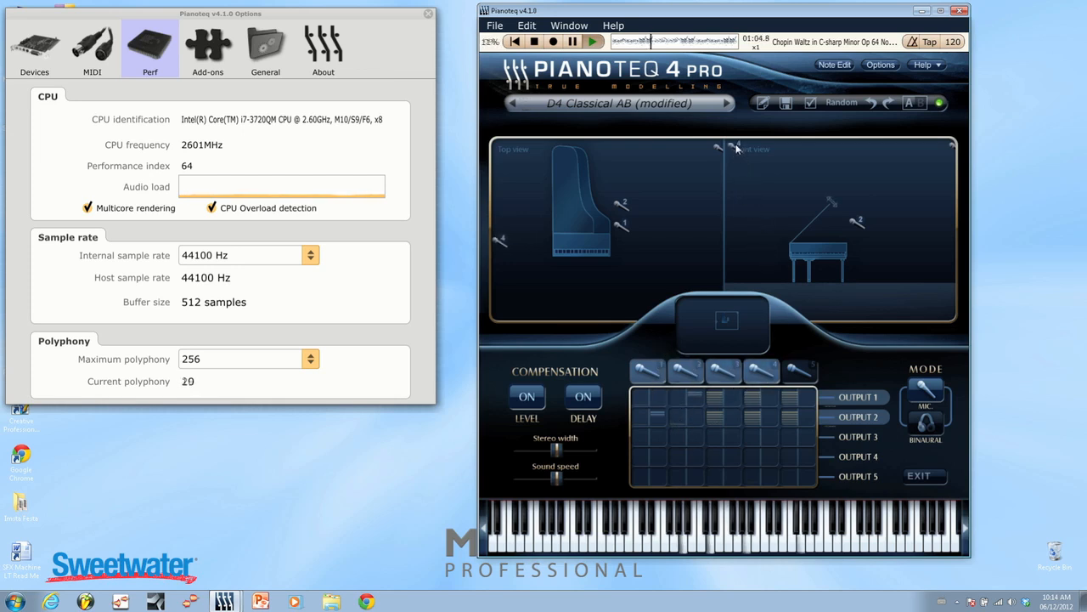
left_click_drag(501, 246, 506, 316)
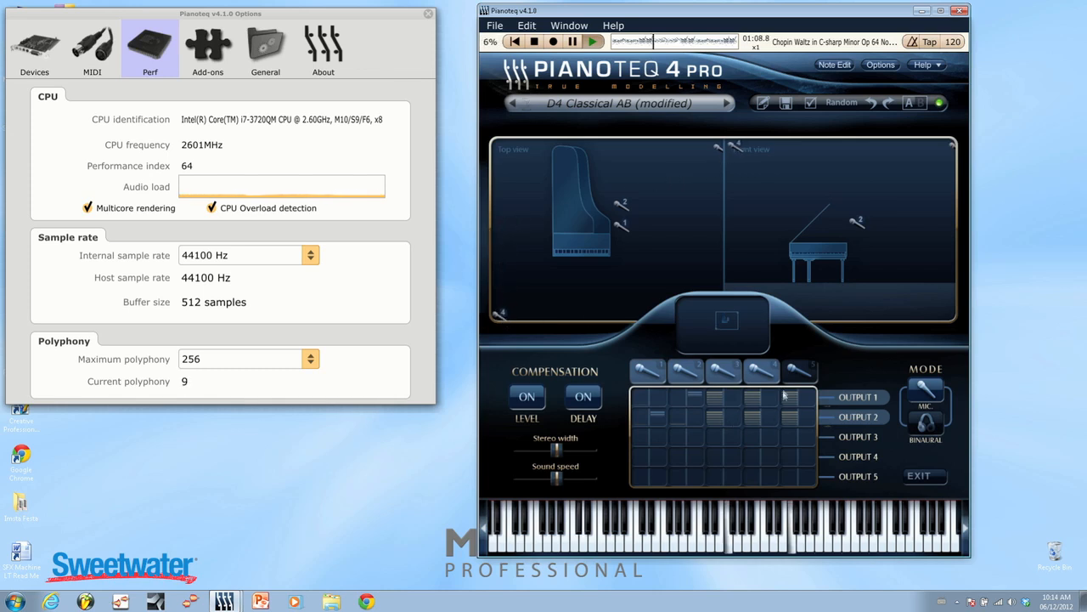
Raise the output 1 and output 2 levels of microphones 1 and 2 to the +6 dB maximum.
left_click_drag(643, 398, 642, 364)
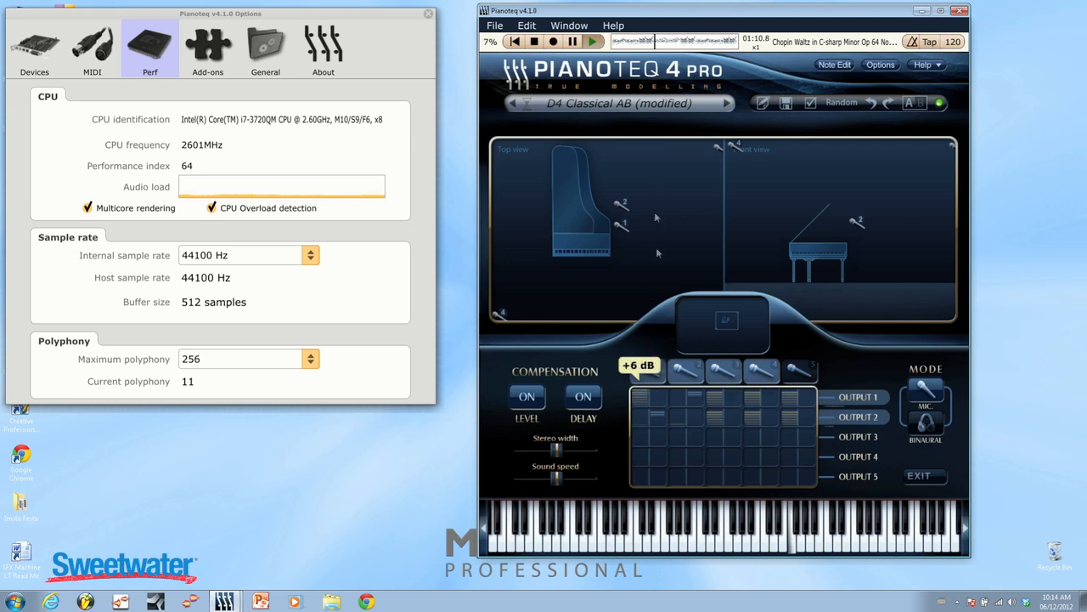
left_click_drag(637, 423, 630, 169)
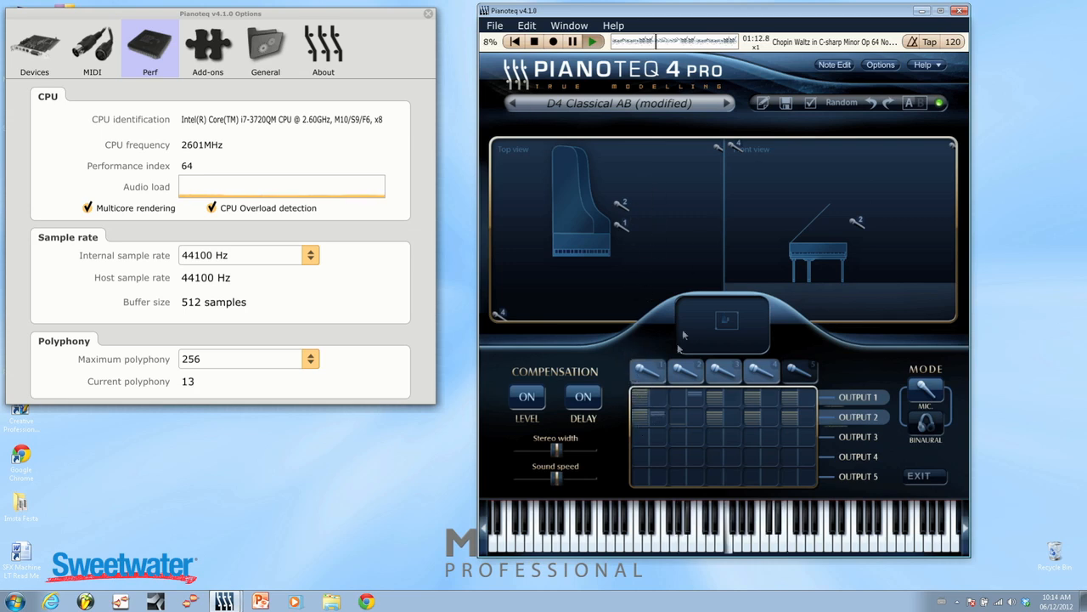
left_click_drag(679, 398, 677, 188)
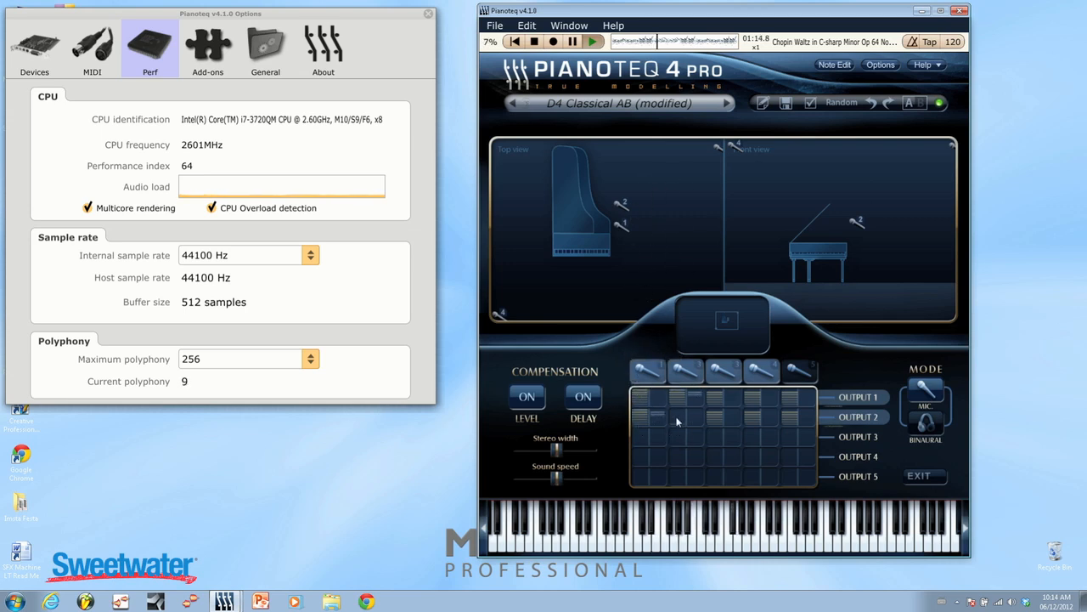
left_click_drag(677, 421, 674, 208)
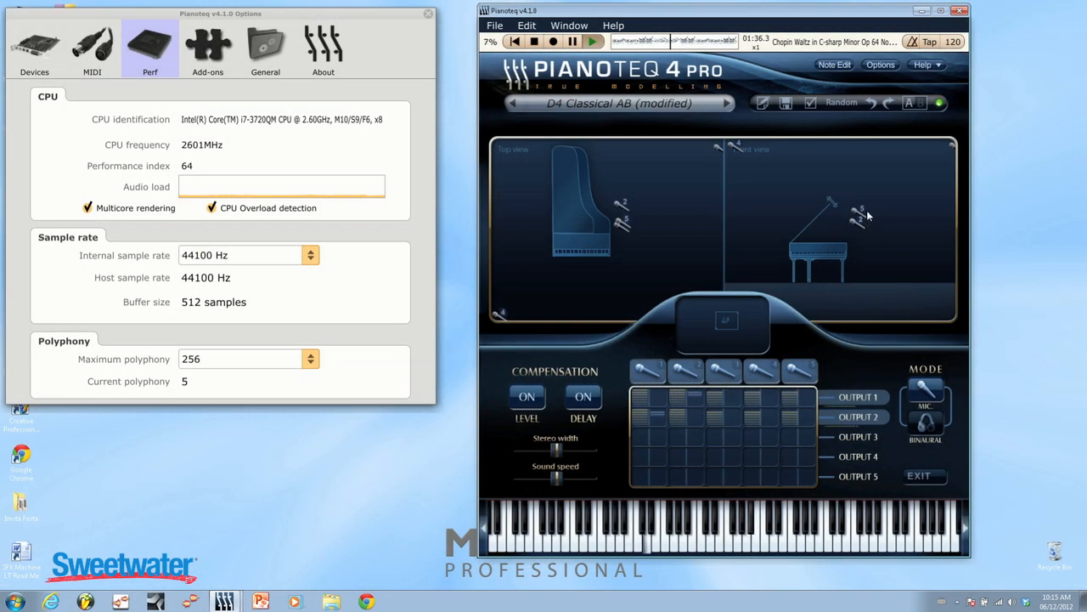
Activate microphone 5, place it just above the piano under the open lid, and stop the playback.
mouse_move(863, 218)
left_mouse_down()
mouse_move(837, 280)
mouse_move(819, 270)
mouse_move(831, 270)
mouse_move(824, 242)
left_mouse_up()
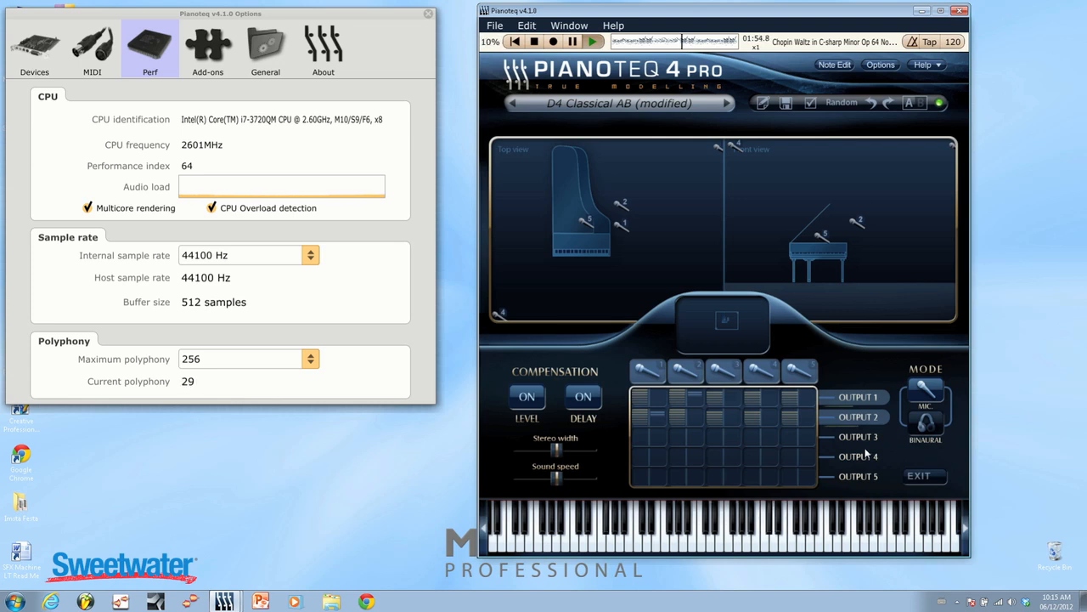
key("space")
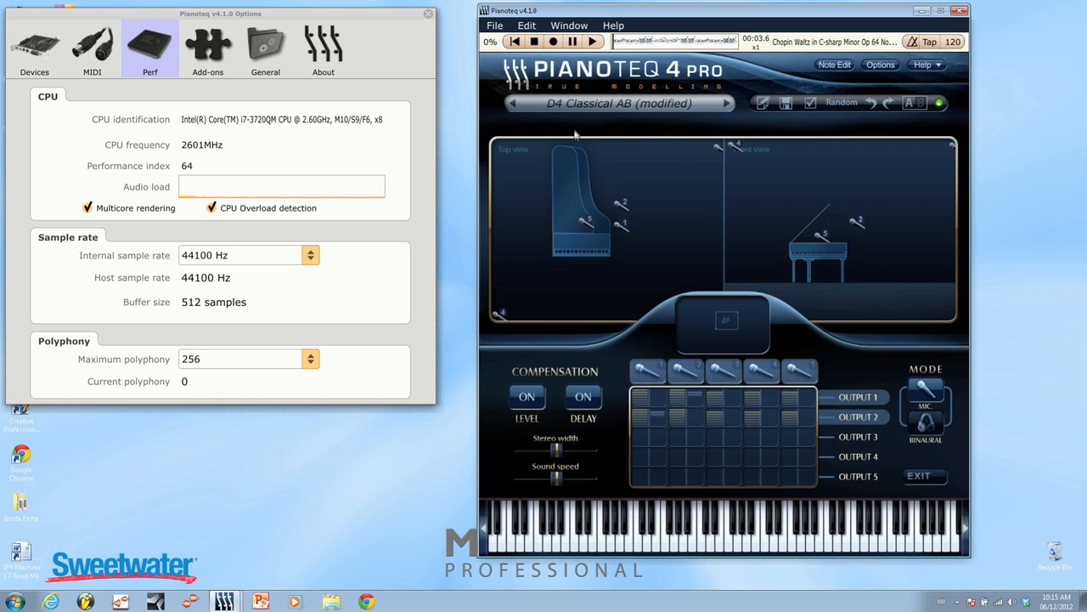
Leave the microphone placement view and load the Rhody R2 Basic electric piano preset.
left_click(924, 477)
left_click(605, 106)
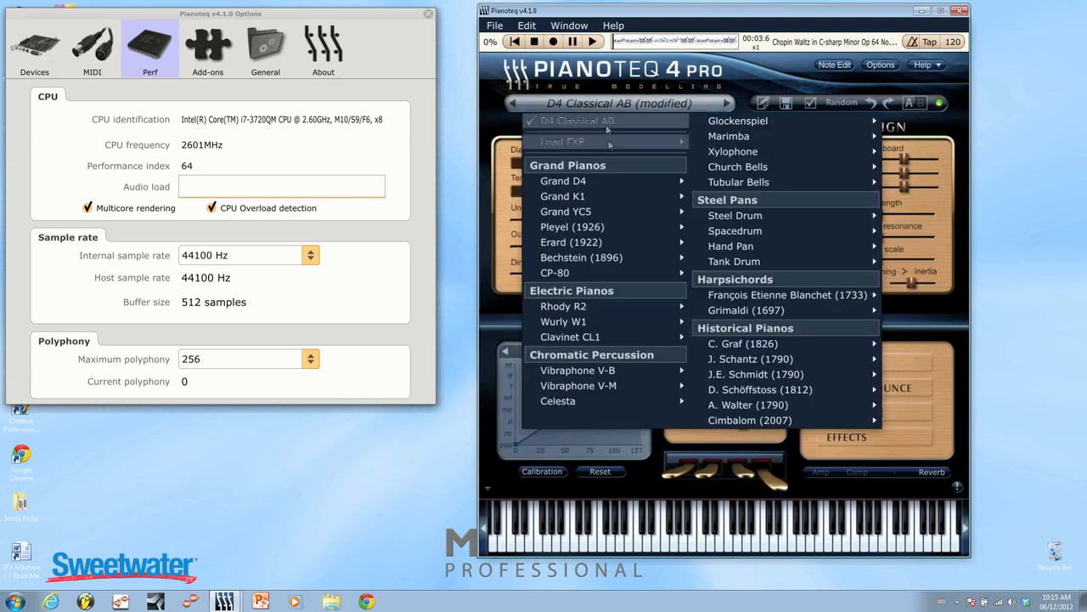
mouse_move(624, 311)
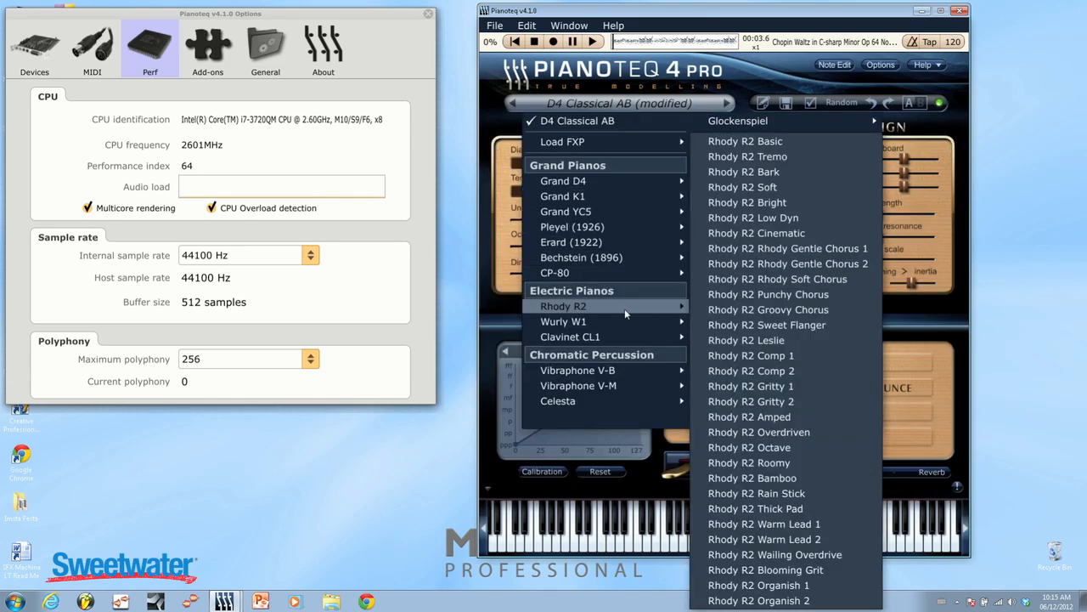
left_click(741, 142)
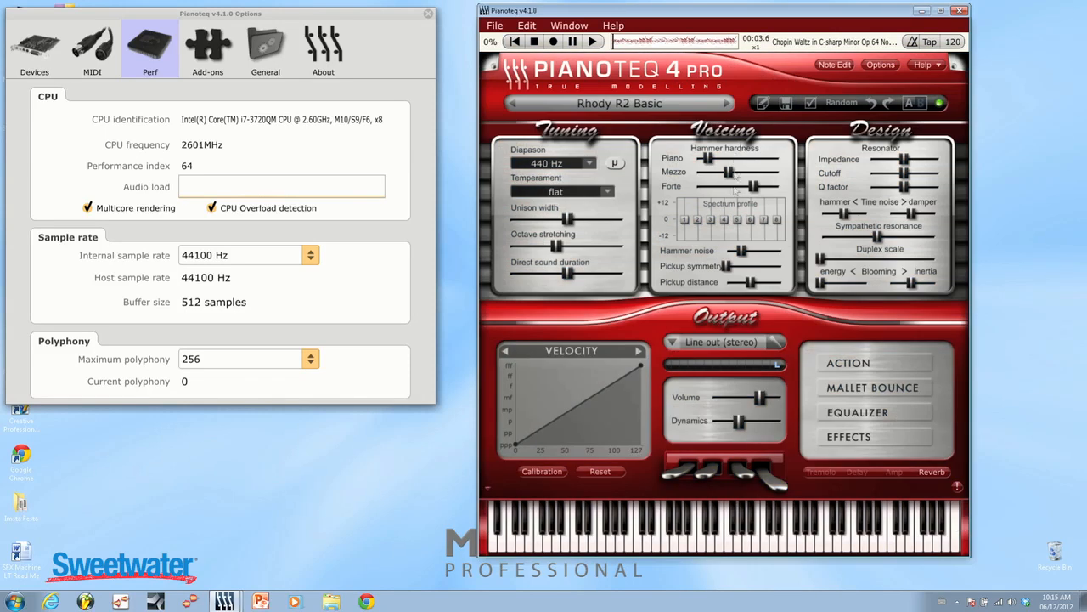
Play several notes on the virtual keyboard with the Rhody sound and start the Chopin waltz playback.
left_click(713, 547)
left_click(746, 544)
left_click(796, 525)
left_click(821, 543)
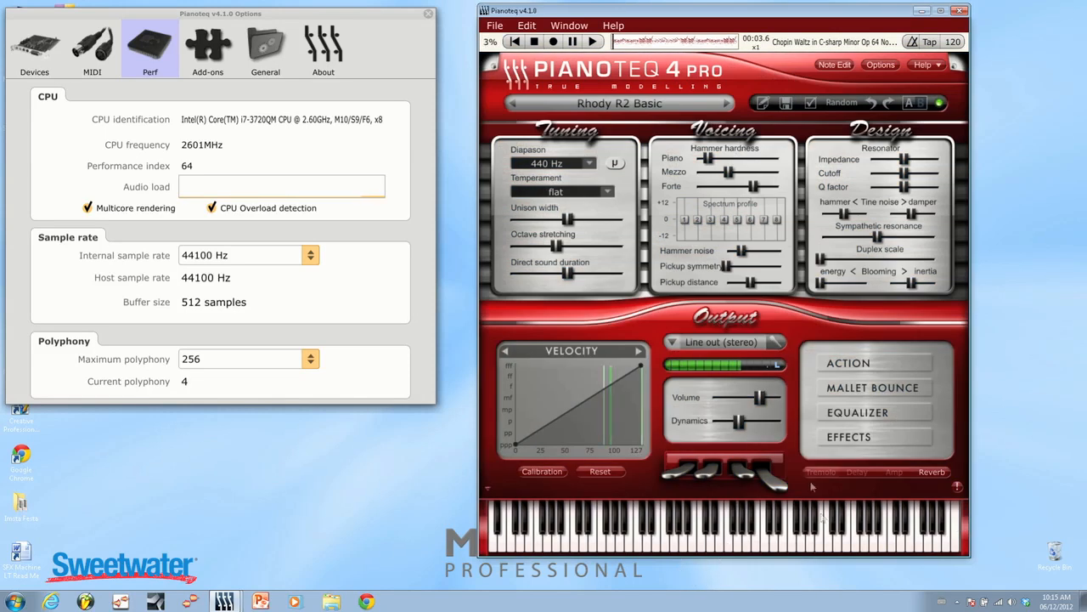
left_click(597, 44)
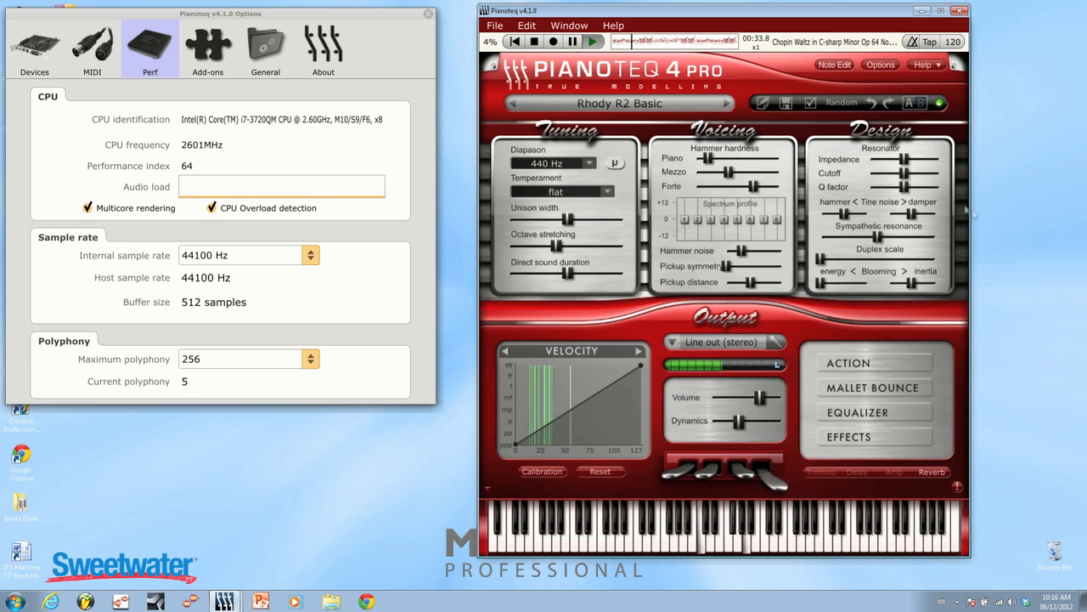
Raise the resonator impedance and unison width to about their maximums and boost harmonics 1 and 6 in the spectrum profile.
left_click_drag(905, 160, 933, 159)
left_click_drag(568, 219, 750, 209)
left_click_drag(681, 226, 686, 180)
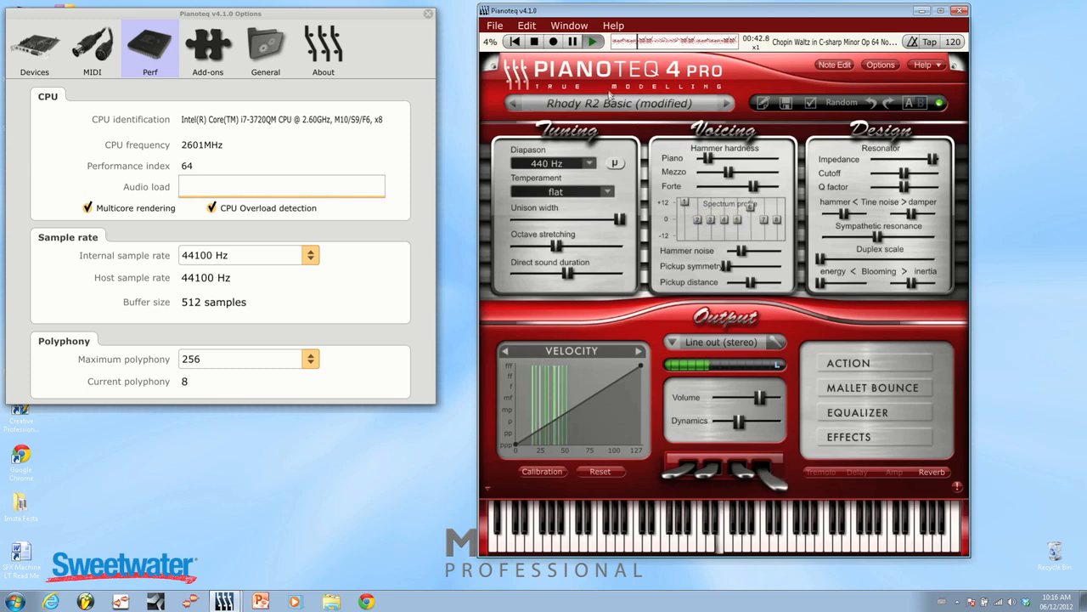
Load the Rhody R2 Soft preset while the waltz keeps playing.
left_click(643, 108)
mouse_move(673, 312)
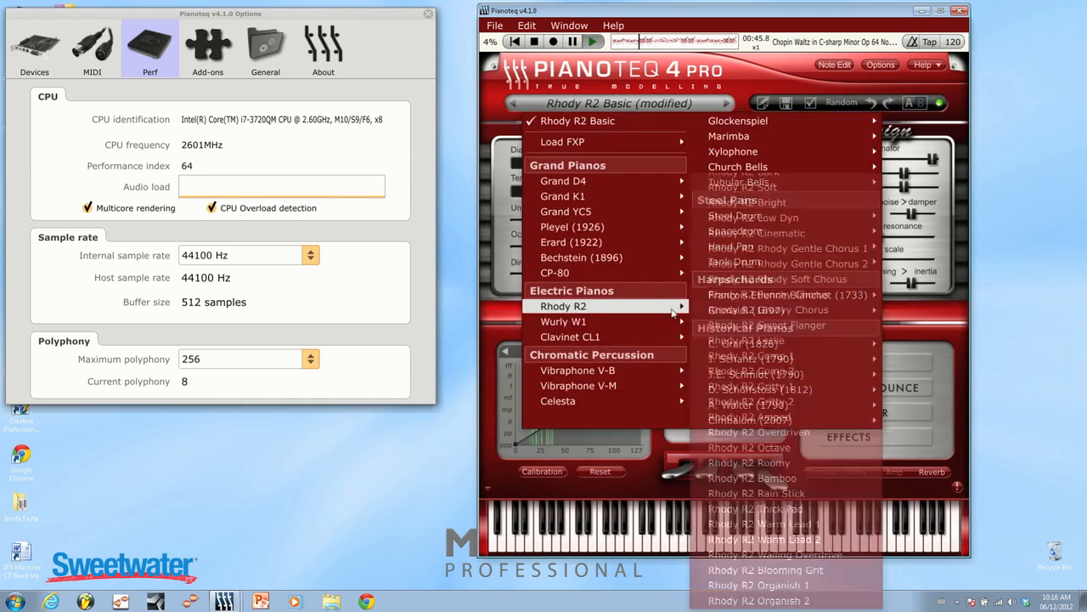
left_click(752, 186)
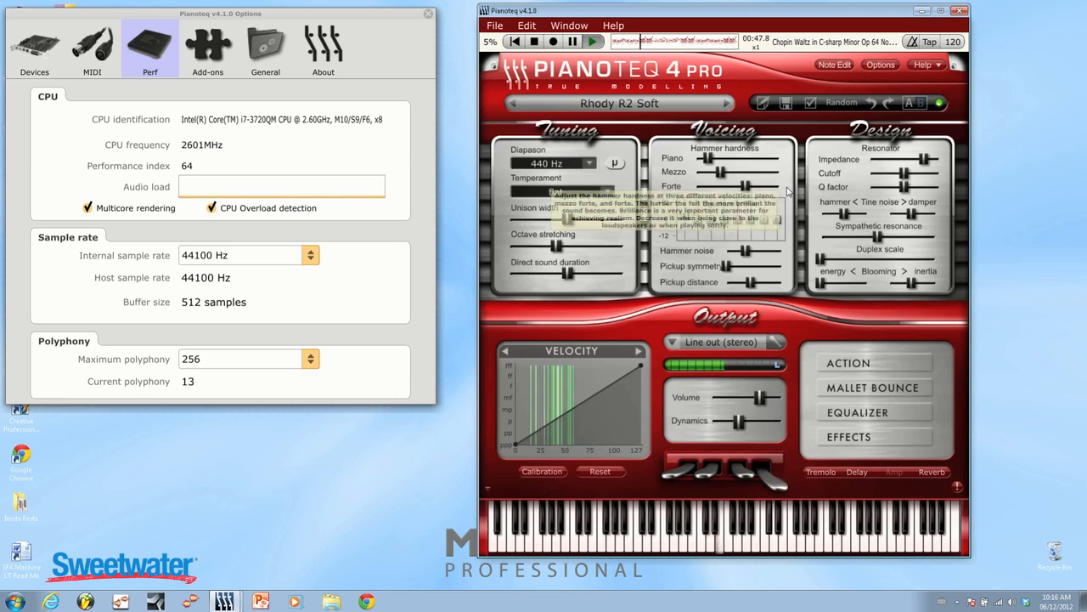
Load the Wurly W1 Basic electric piano preset.
left_click(616, 108)
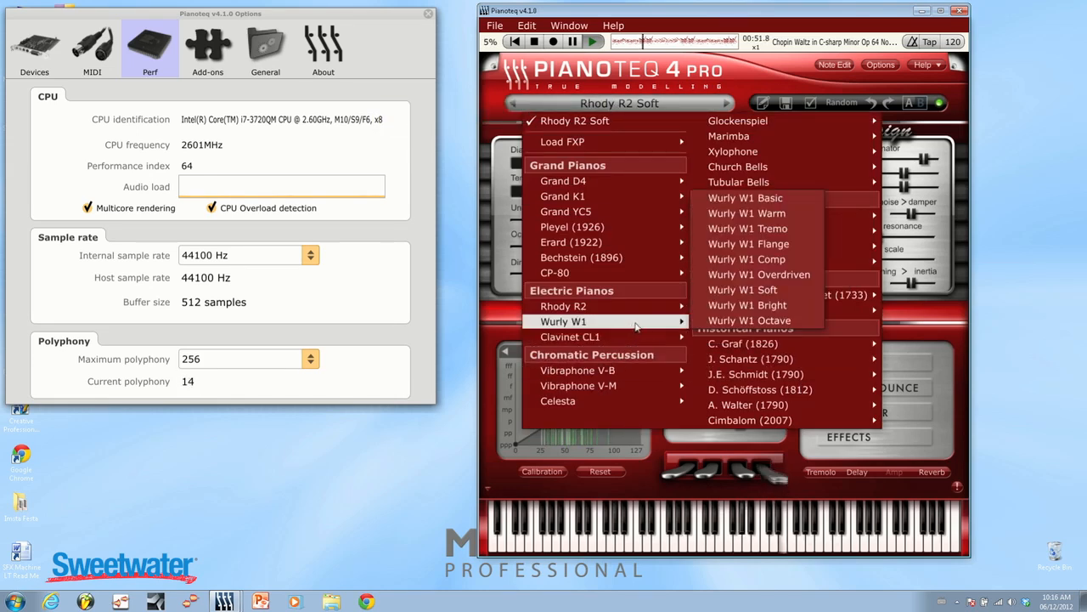
mouse_move(741, 216)
mouse_move(595, 322)
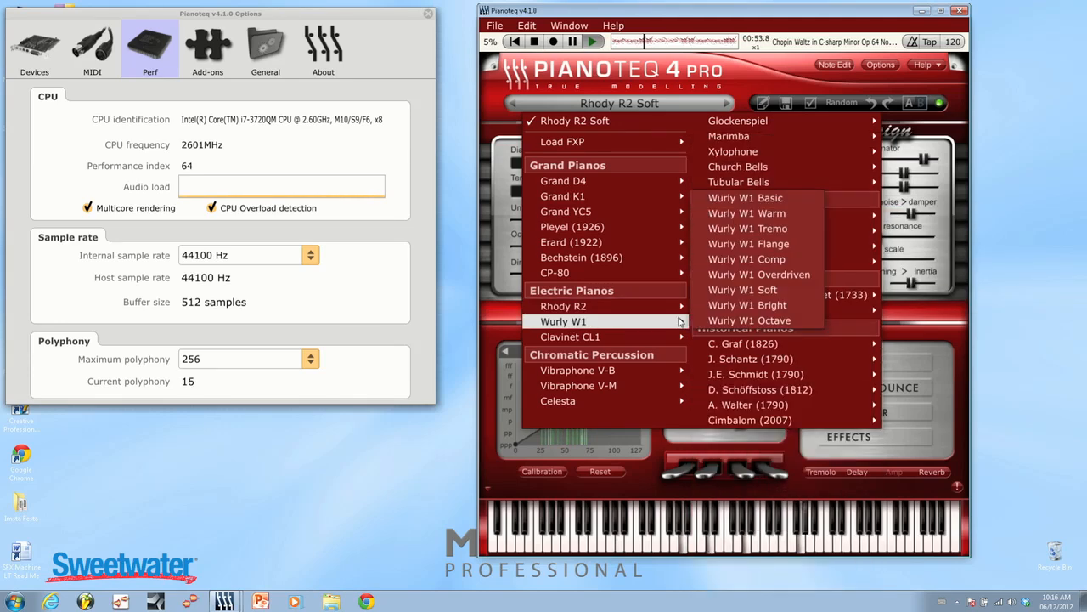
left_click(745, 198)
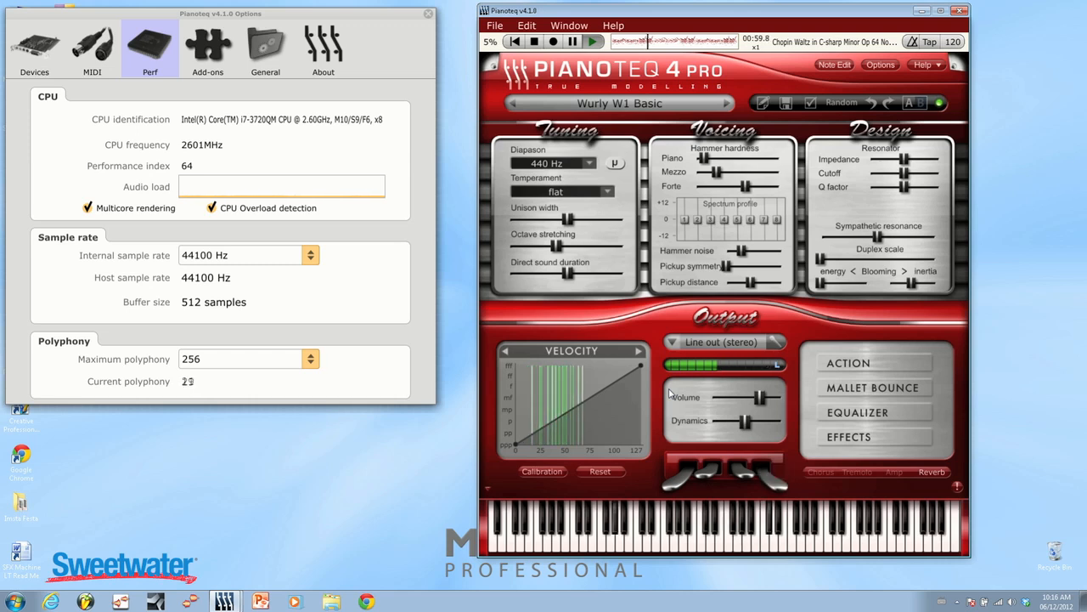
Load the Clavinet CL1 Basic preset, then set piano hammer hardness high, forte hammer hardness to minimum and unison width to maximum.
left_click(612, 103)
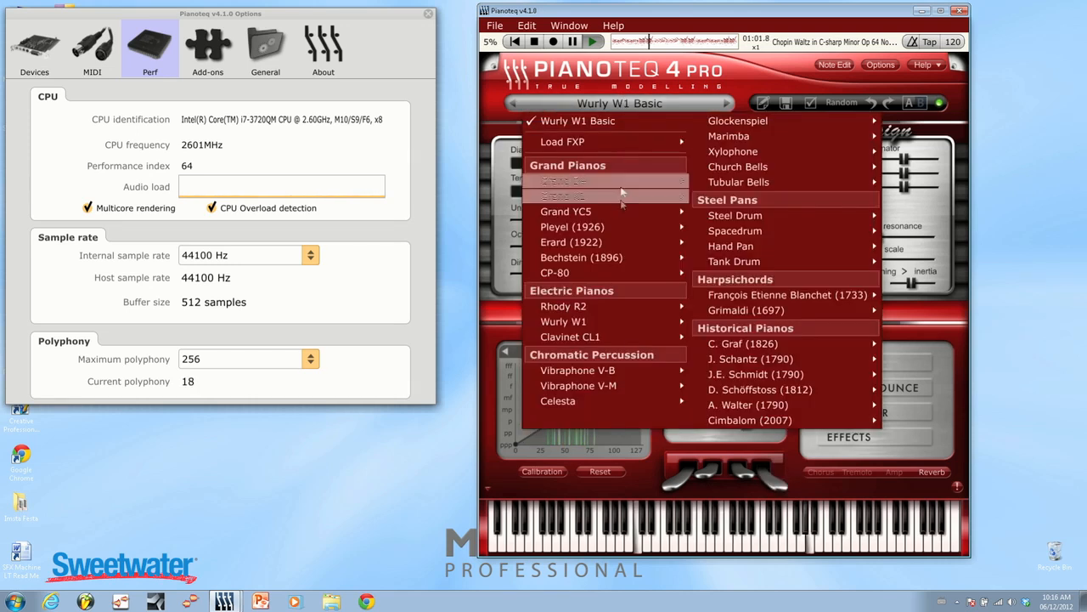
mouse_move(595, 336)
left_click(763, 221)
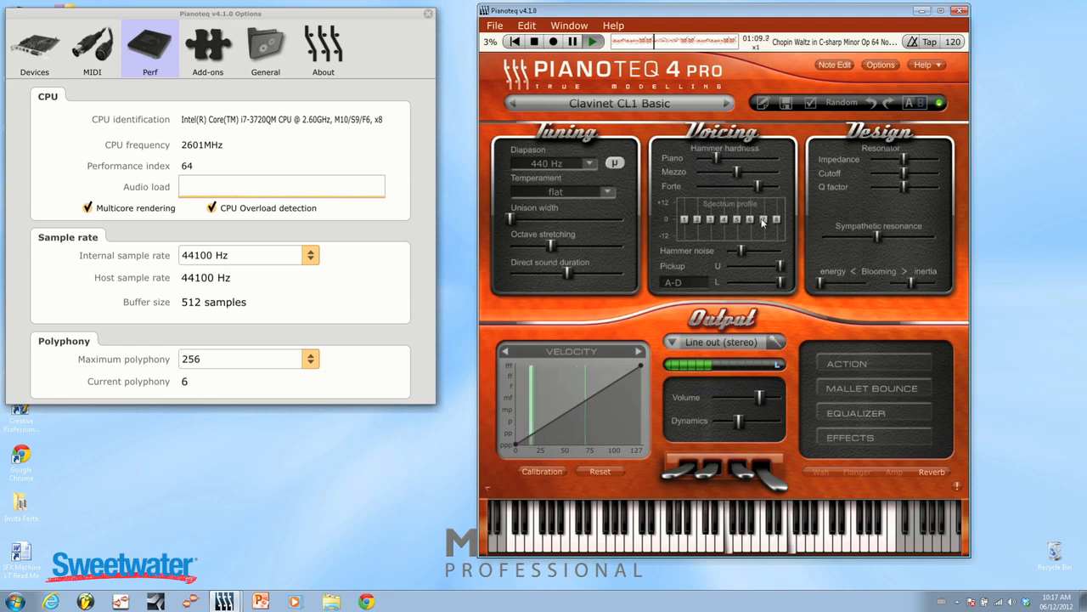
left_click_drag(712, 171, 692, 188)
left_click_drag(512, 220, 740, 193)
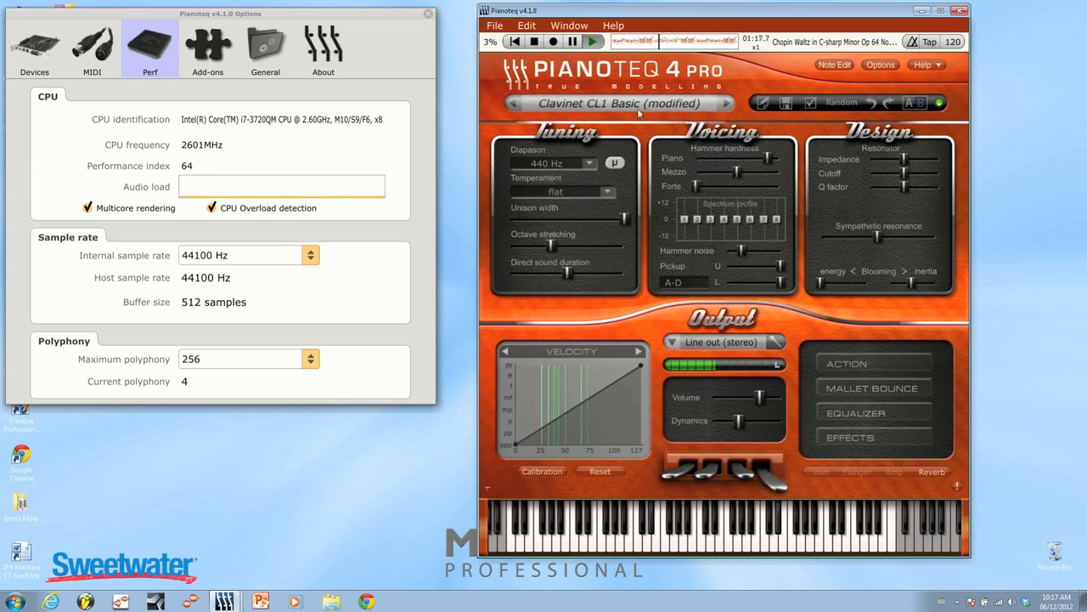
Load the Blanchet harpsichord preset from the François Etienne Blanchet (1733) instrument.
left_click(611, 103)
mouse_move(737, 303)
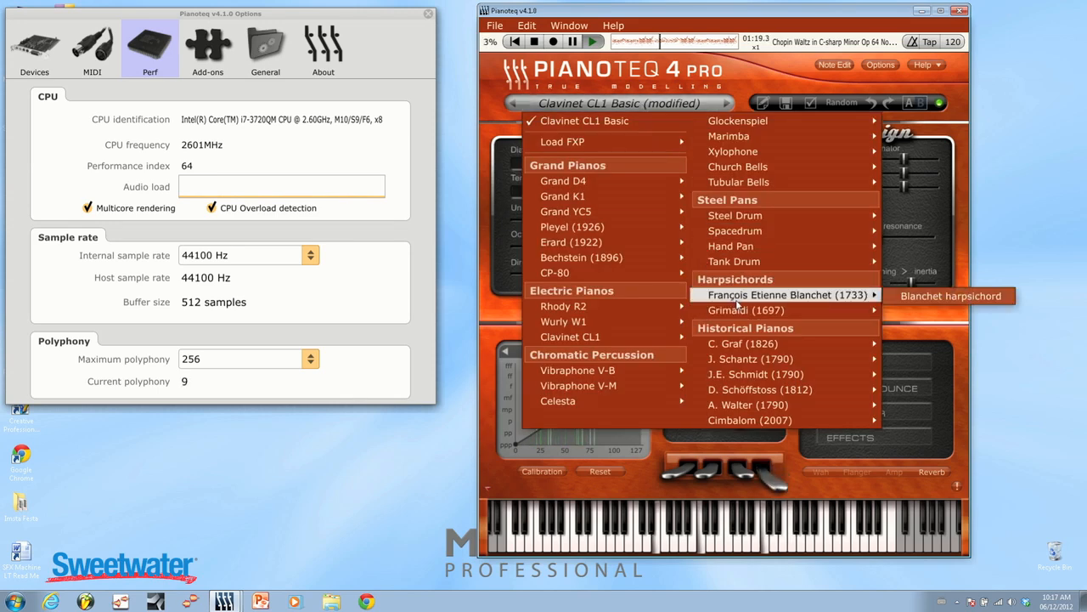
left_click(994, 297)
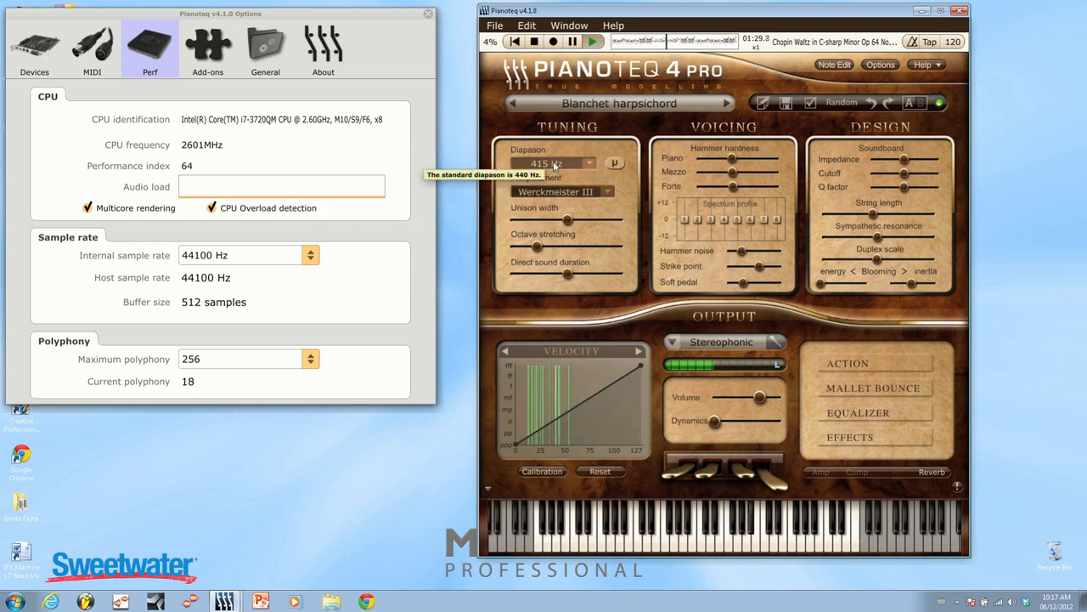
Stop the playback and examine the diapason frequencies on offer for the harpsichord without choosing one.
key("space")
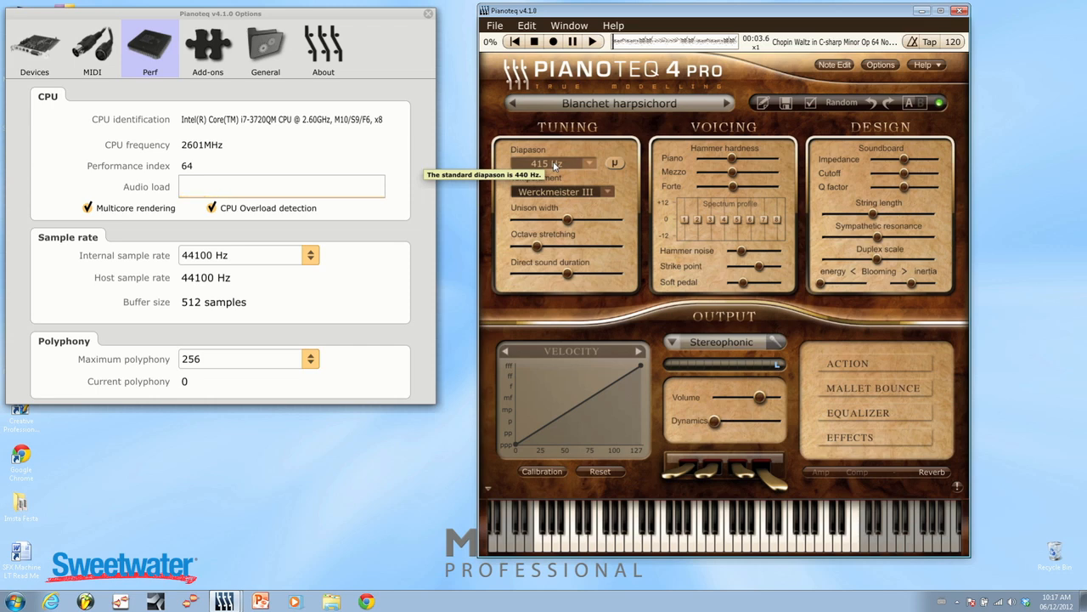
left_click(554, 164)
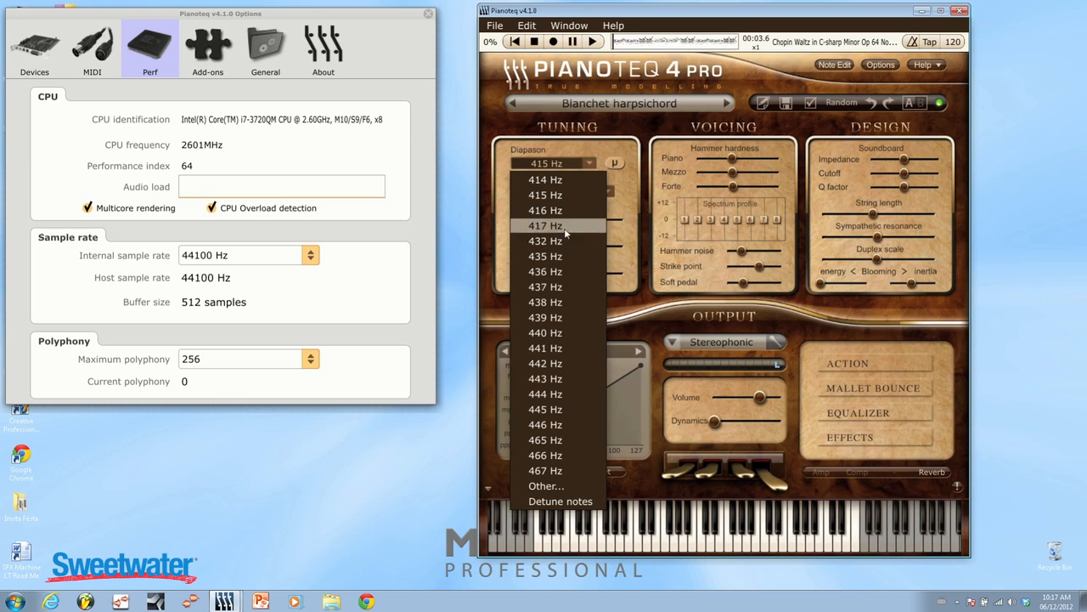
left_click(681, 130)
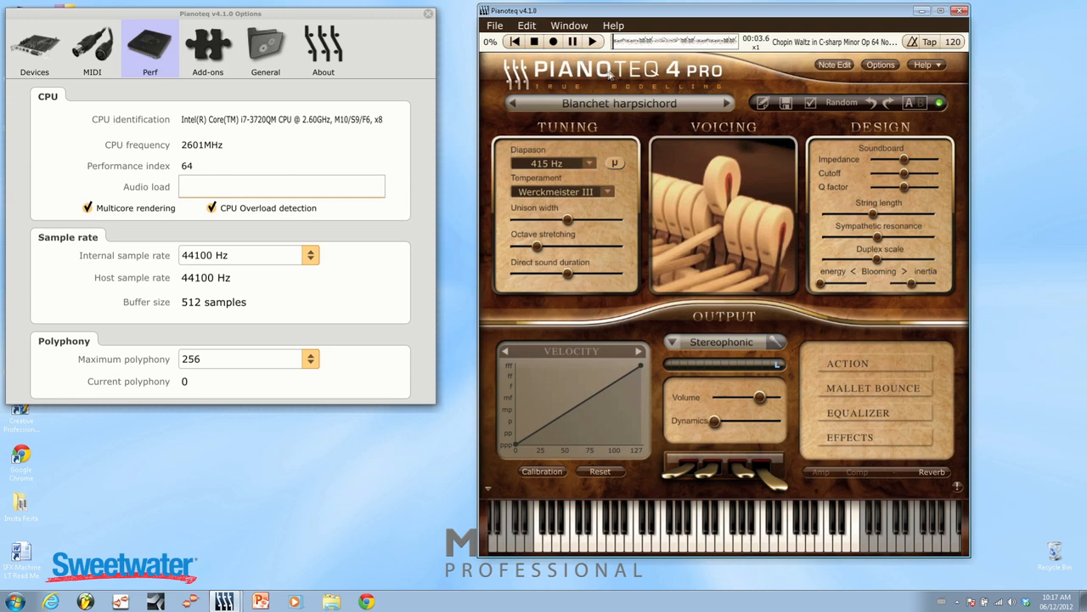
Restart the waltz playback and load the Tank Drum - dreamy II preset.
left_click(594, 42)
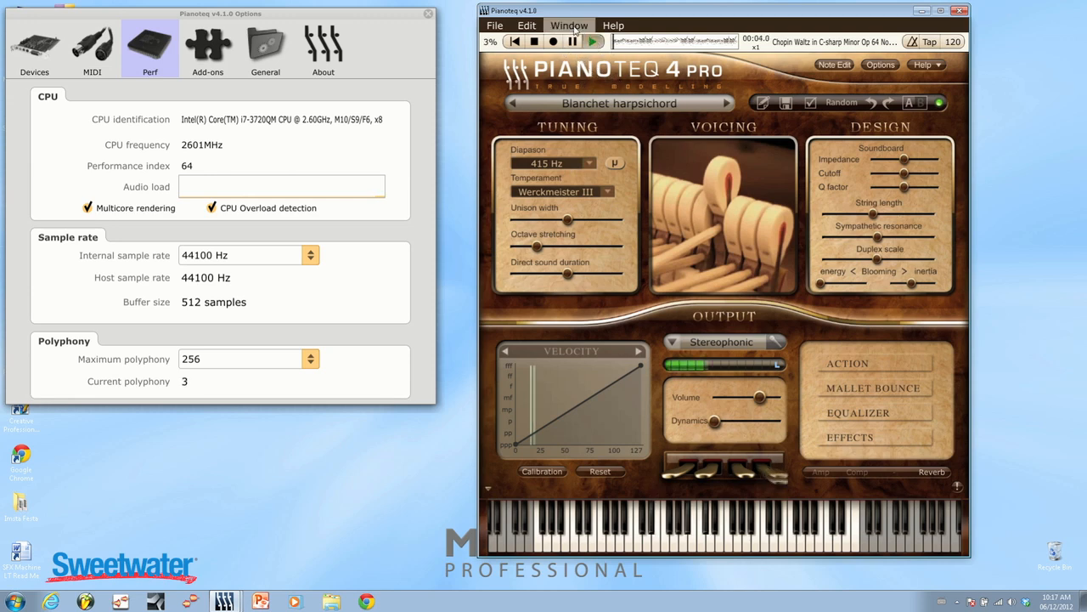
left_click(569, 25)
left_click(477, 149)
Load the Glockenspiel Original chromatic percussion preset.
left_click(635, 104)
mouse_move(771, 219)
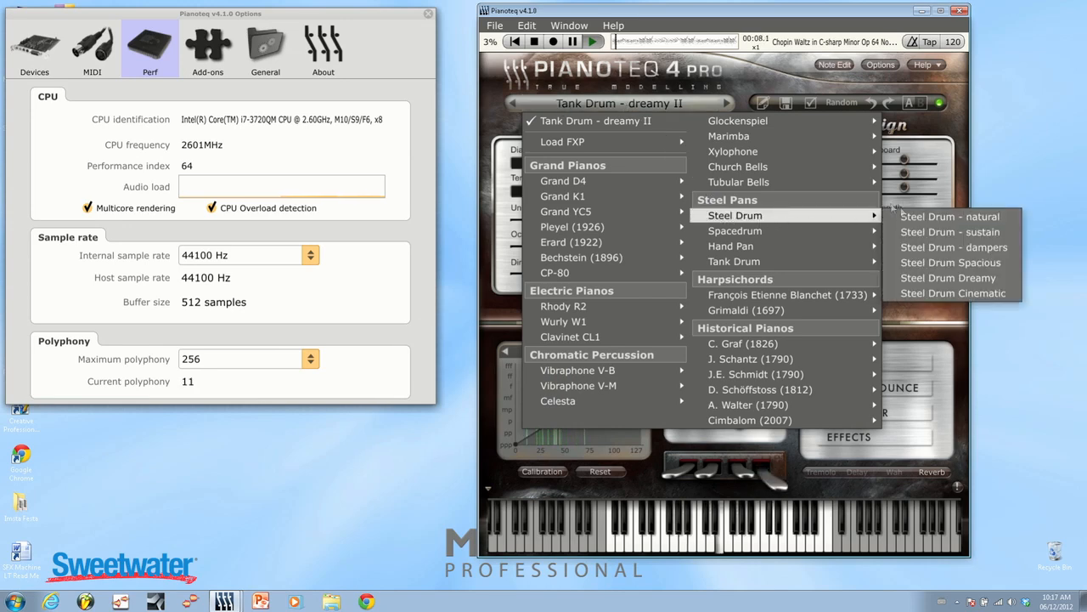
mouse_move(802, 127)
left_click(945, 123)
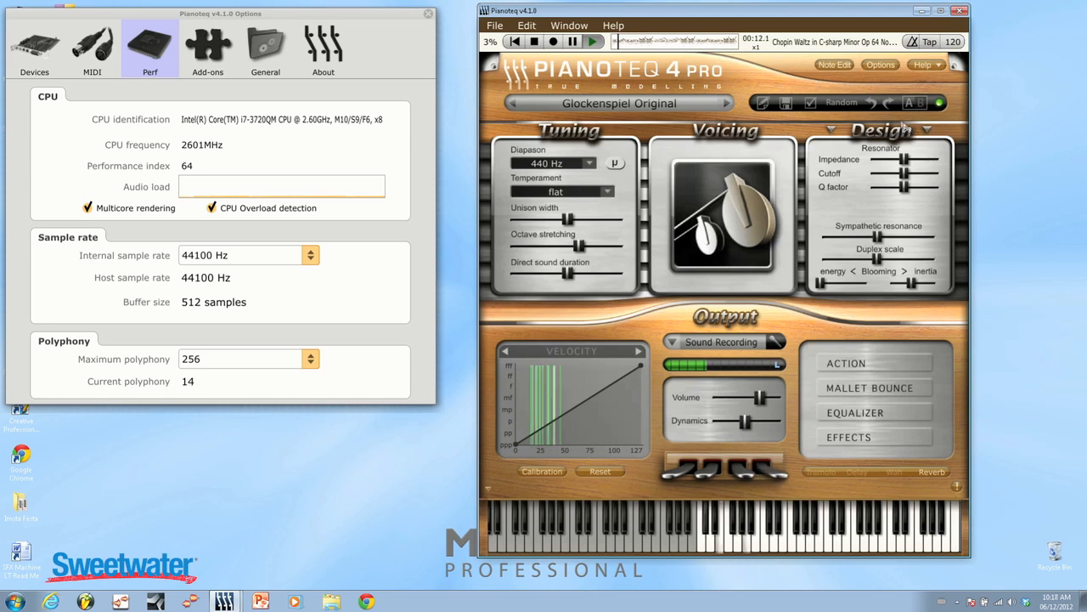
Load the Marimba Original preset during the playback.
left_click(701, 105)
mouse_move(729, 136)
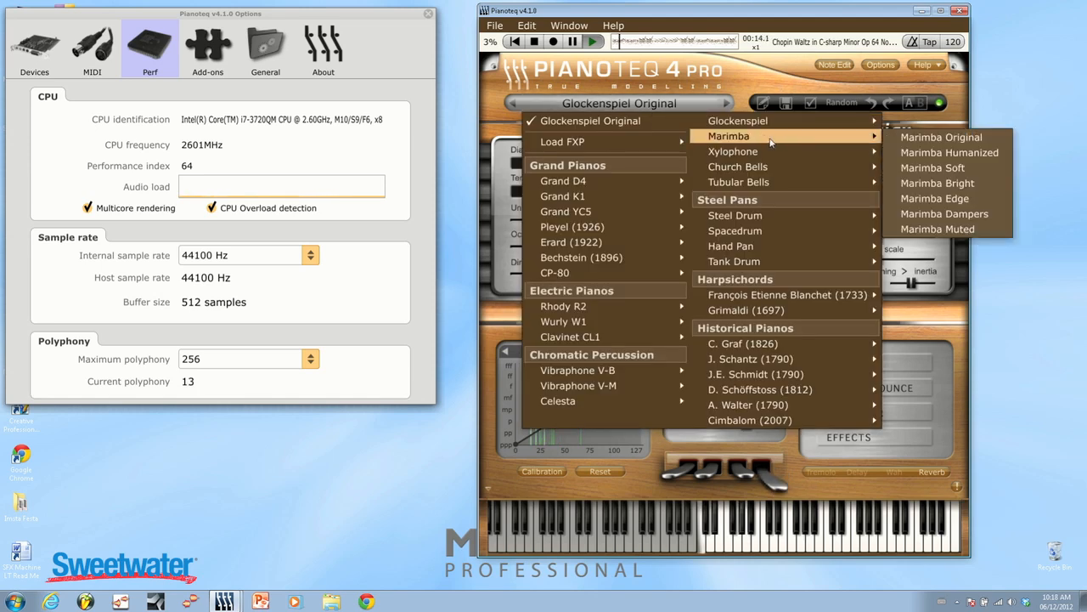
left_click(917, 137)
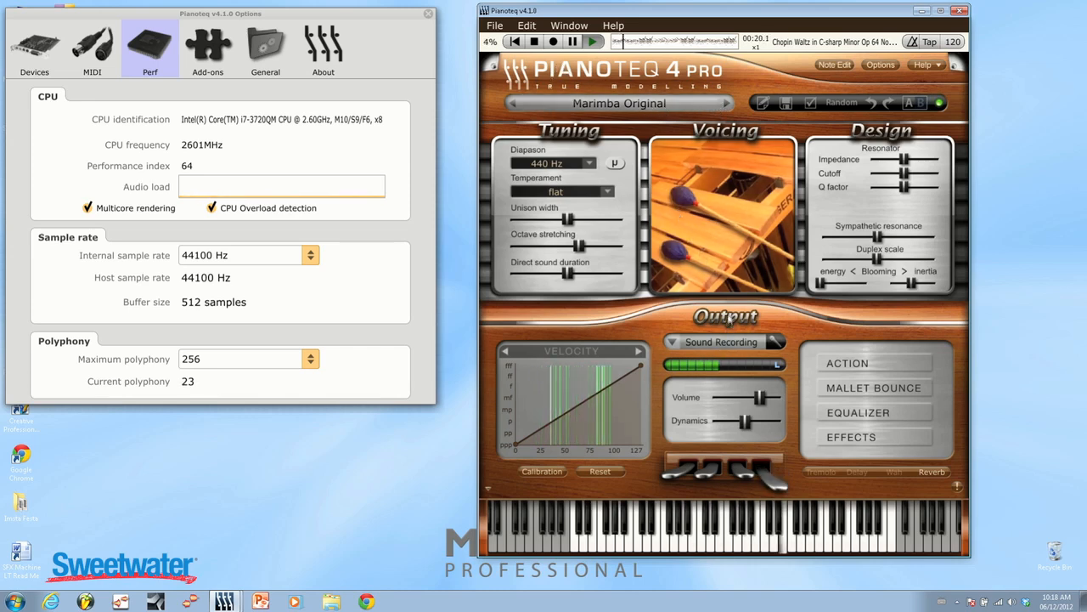
Load the Xylophone Original preset in place of the marimba.
left_click(619, 103)
mouse_move(773, 155)
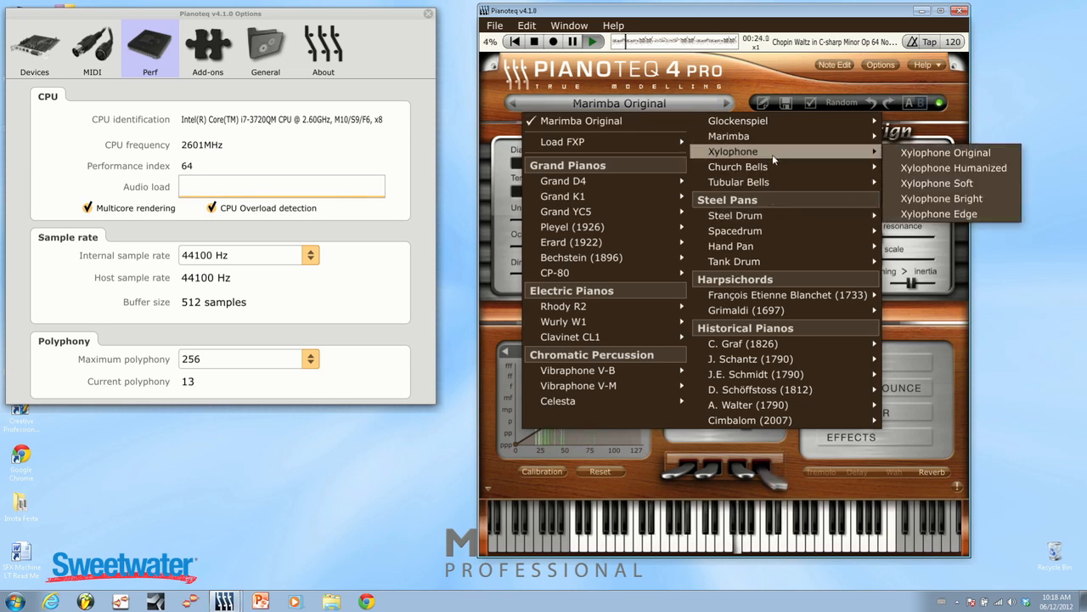
left_click(950, 153)
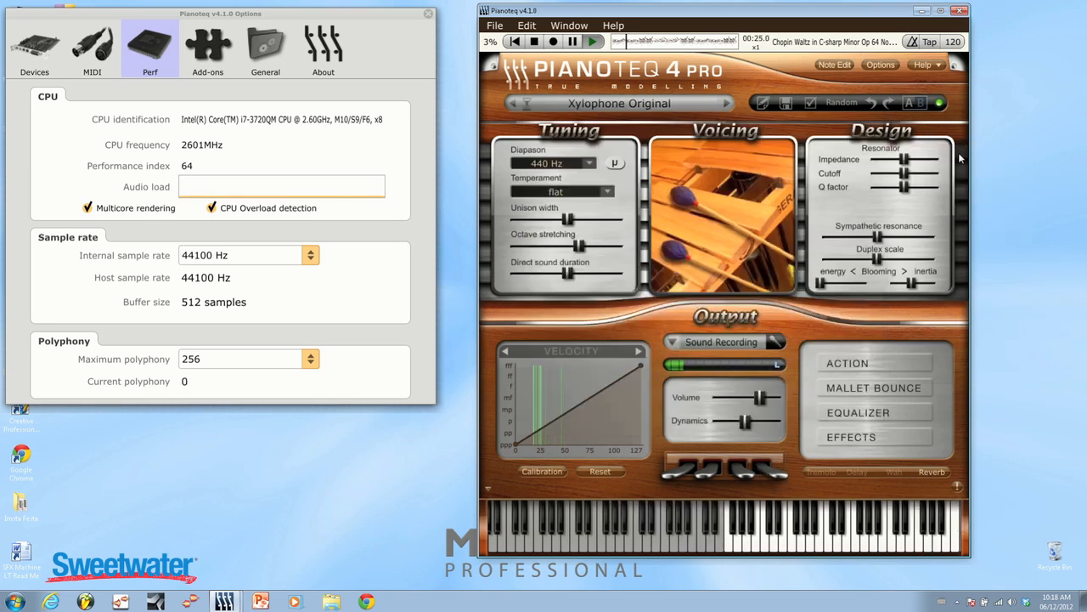
Load the Steel Drum - natural preset, listen to the waltz with it and stop the playback.
left_click(643, 105)
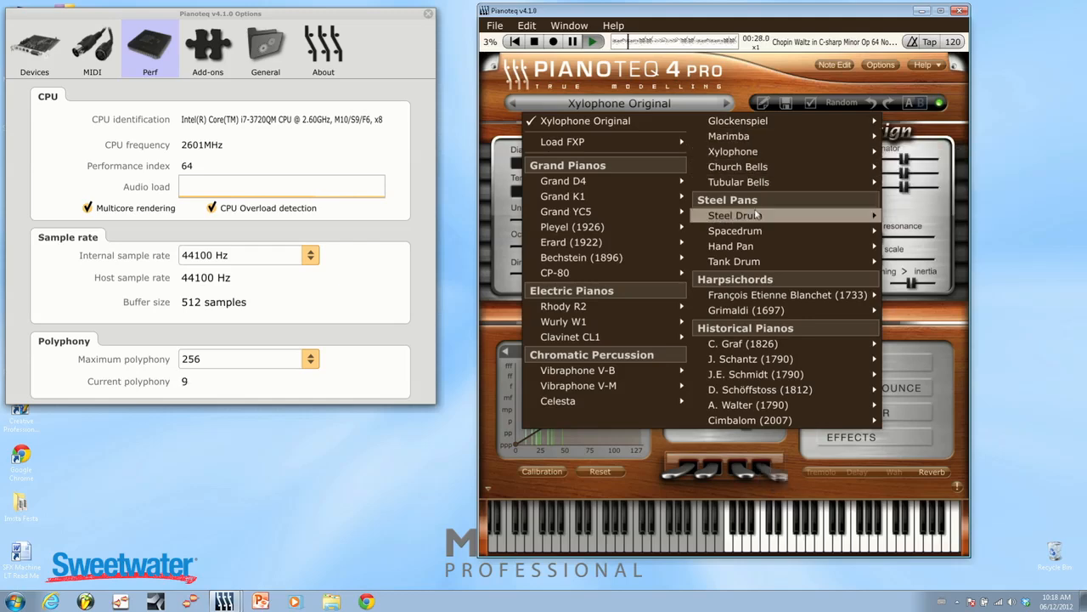
mouse_move(758, 215)
left_click(927, 219)
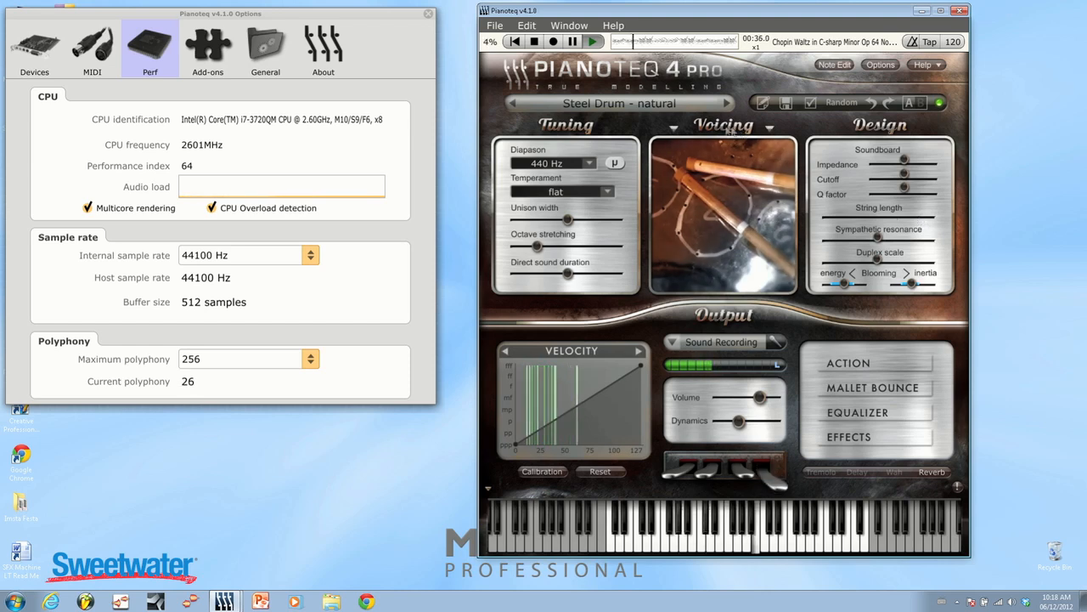
left_click(534, 42)
Look through the historical piano presets during playback and close the preset list without choosing another.
mouse_move(737, 151)
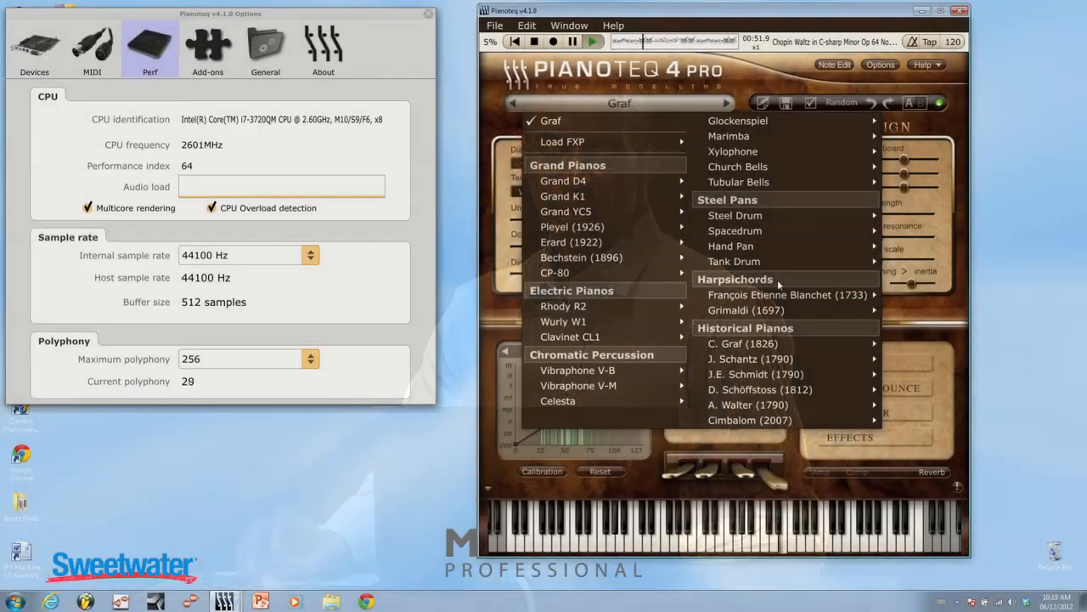
mouse_move(787, 350)
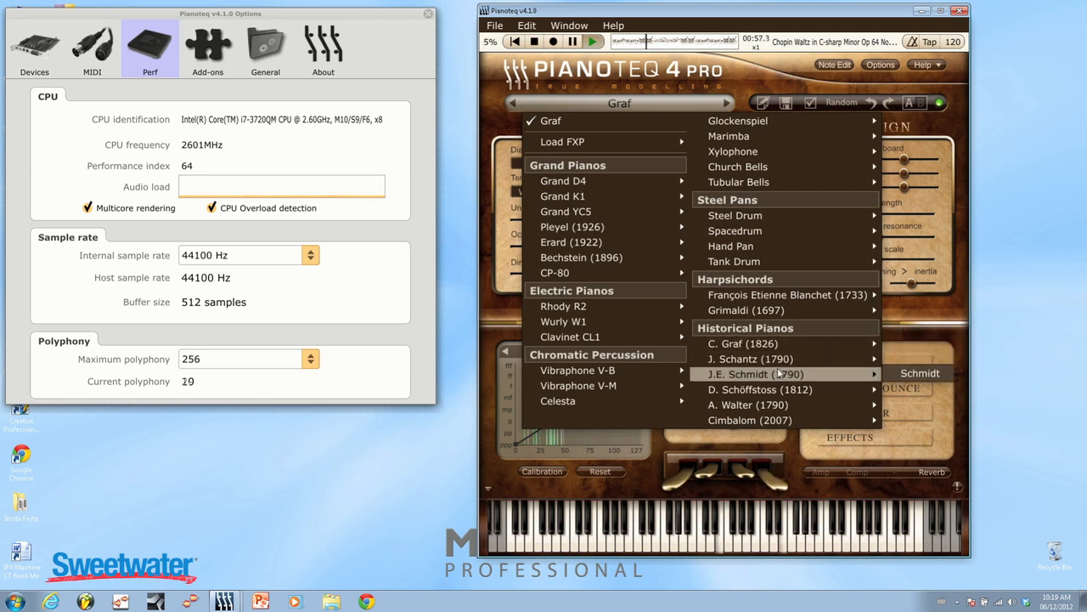
left_click(513, 312)
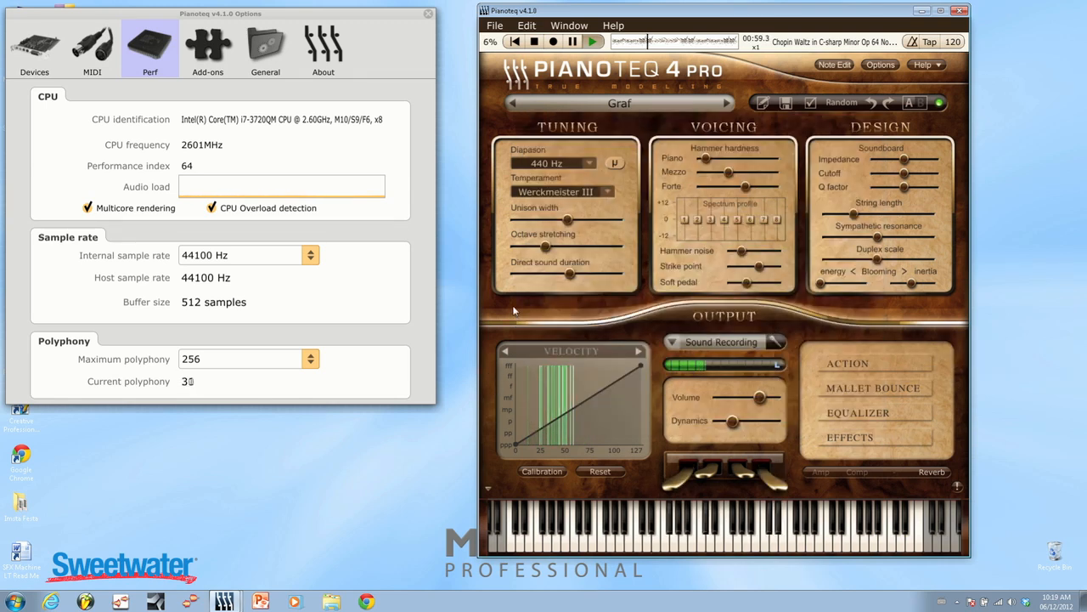